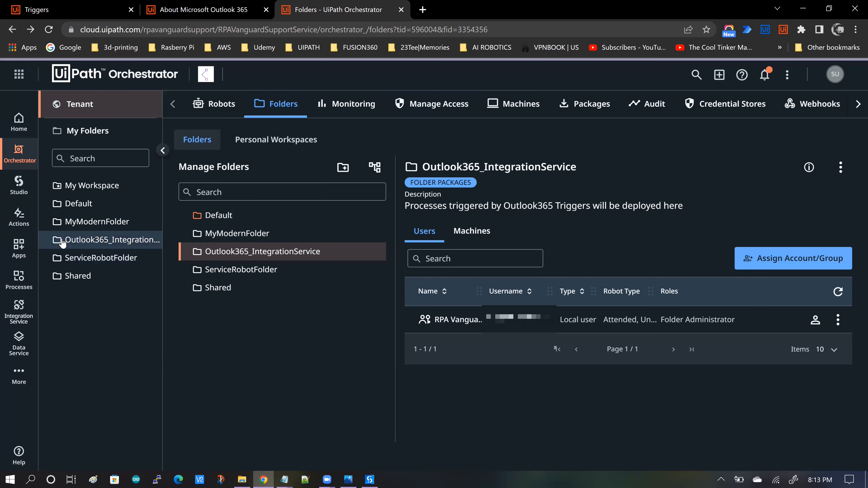
# - Review the robot setup of the account assigned to the Outlook365_IntegrationService folder, including its machine login credentials, and leave without saving
pyautogui.click(62, 242)
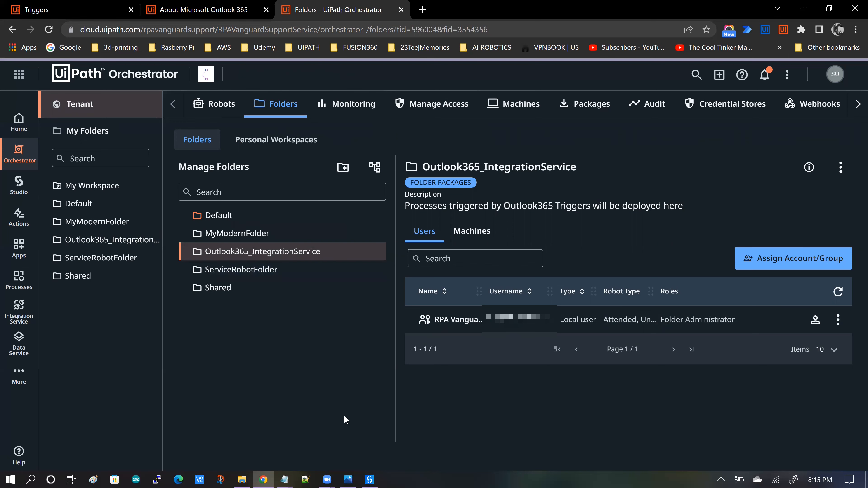
pyautogui.click(349, 478)
pyautogui.click(837, 322)
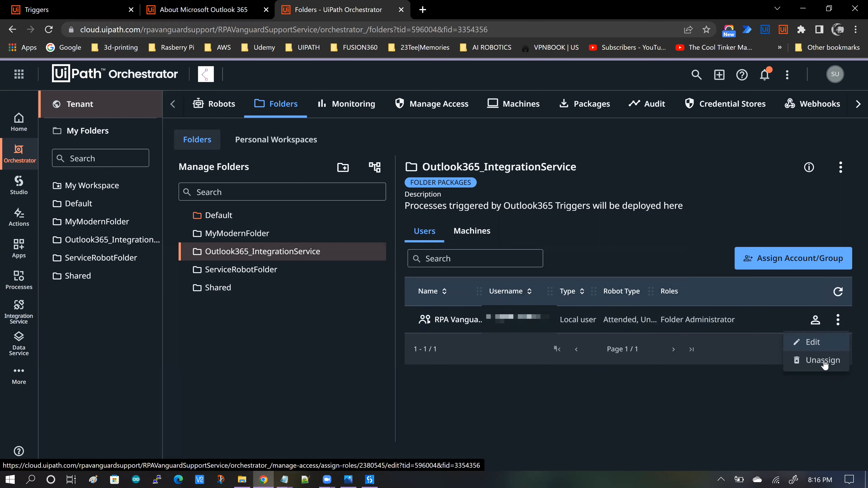
pyautogui.click(815, 343)
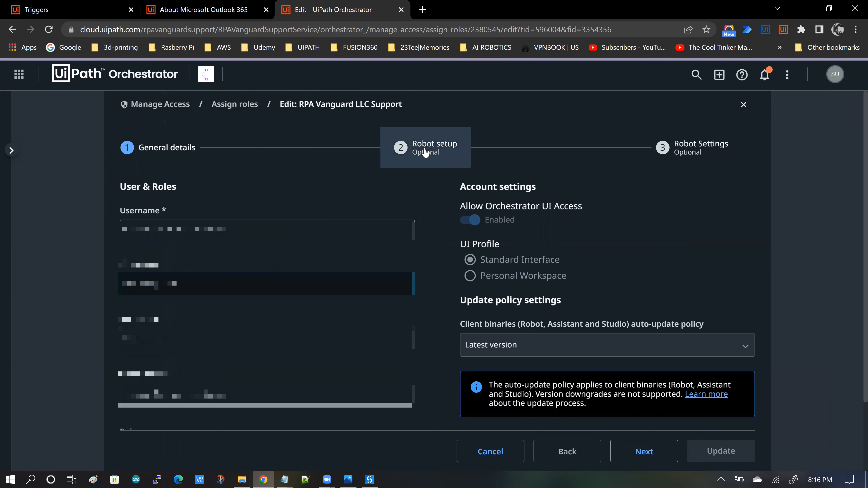
pyautogui.click(425, 153)
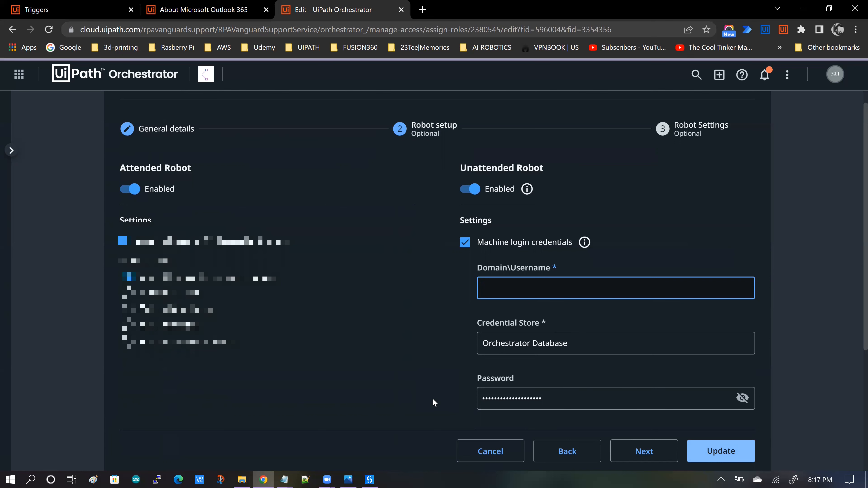
pyautogui.click(475, 450)
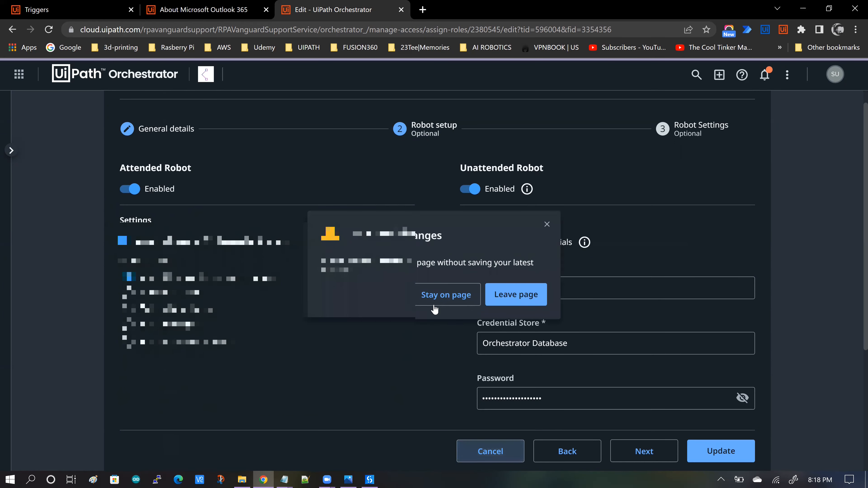
pyautogui.press('Tab')
pyautogui.press('Return')
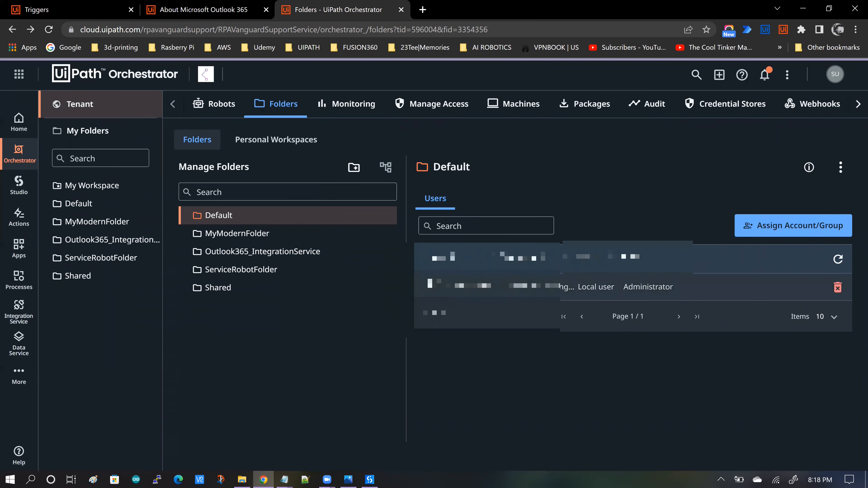
# - Open the machine assigned to the Outlook365_IntegrationService folder for editing and examine its runtime details
pyautogui.click(264, 252)
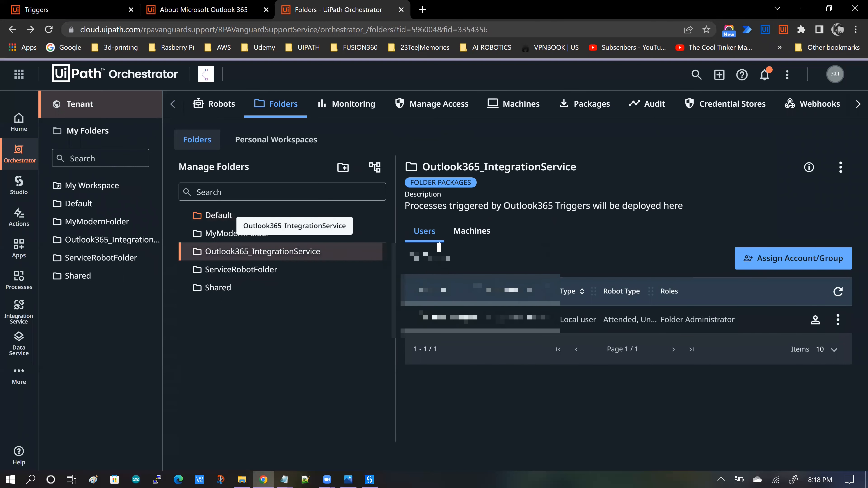
pyautogui.click(473, 235)
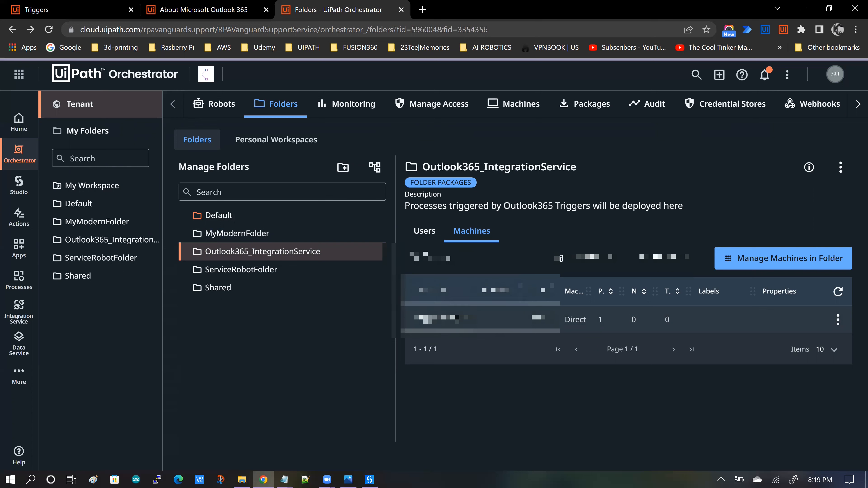
pyautogui.click(838, 319)
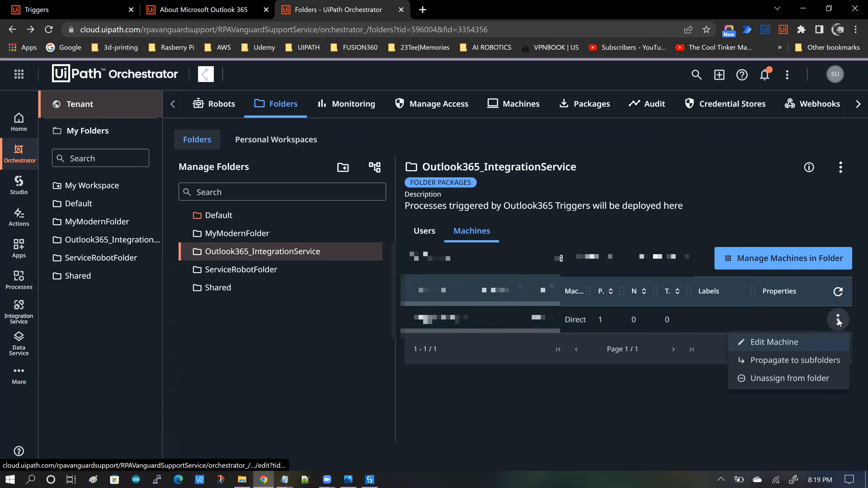
pyautogui.click(775, 343)
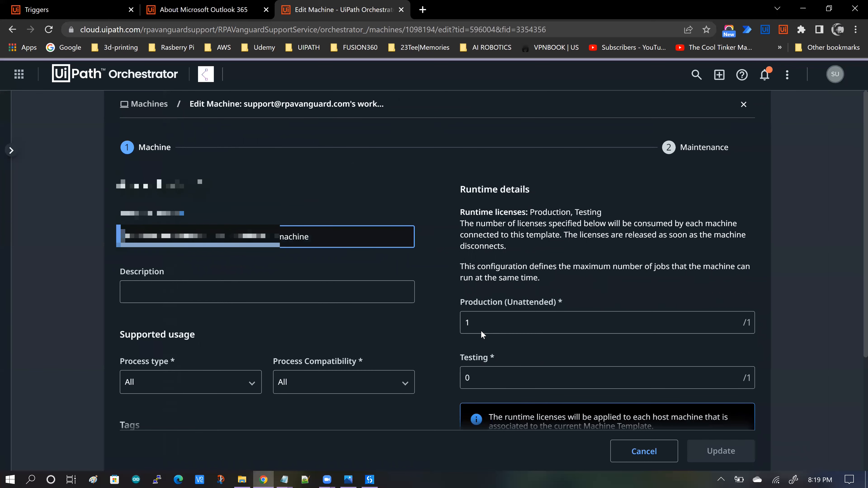
pyautogui.scroll(-1, 481, 330)
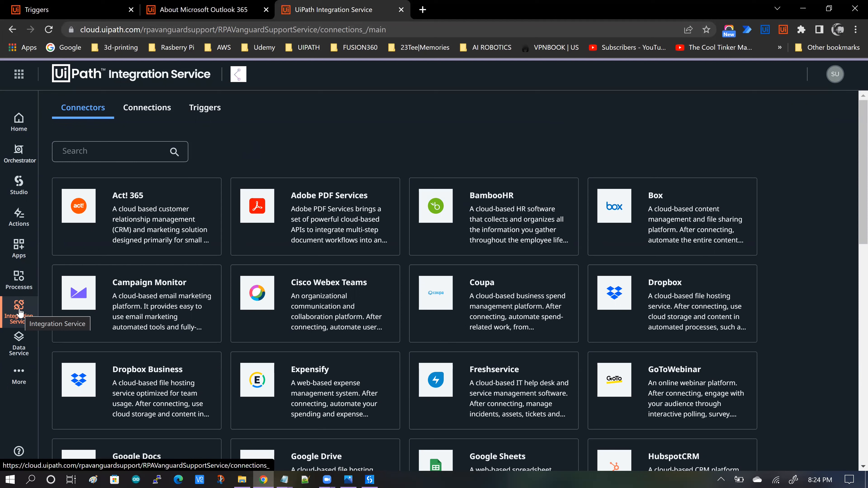
# - Examine the services of the RPAVanguardSu tenant in the administration area, expanding and collapsing its service list
pyautogui.click(20, 376)
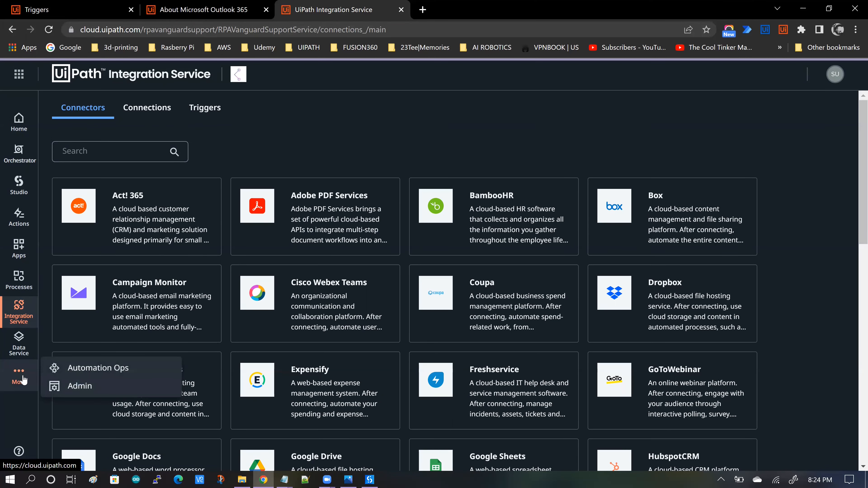
pyautogui.click(83, 387)
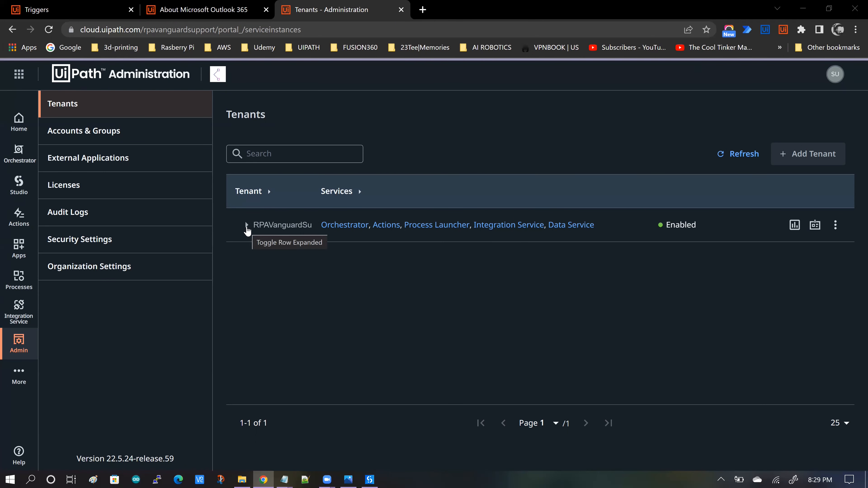
pyautogui.click(247, 225)
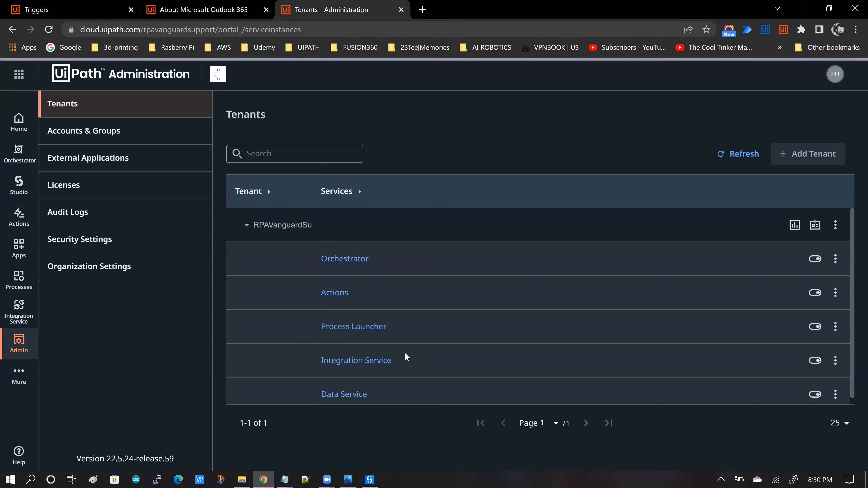
pyautogui.click(246, 225)
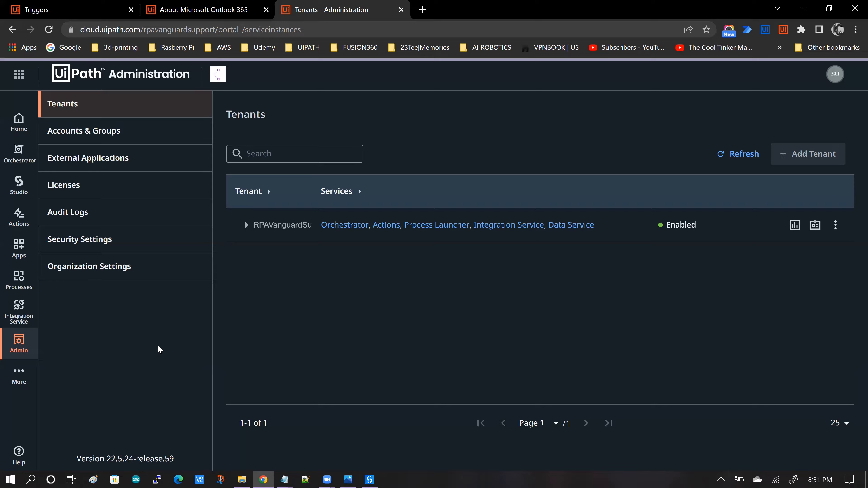
# - Start adding a Microsoft Outlook 365 connection in Integration Service, finding the connector with "Micr", up to the Microsoft sign-in page
pyautogui.click(19, 309)
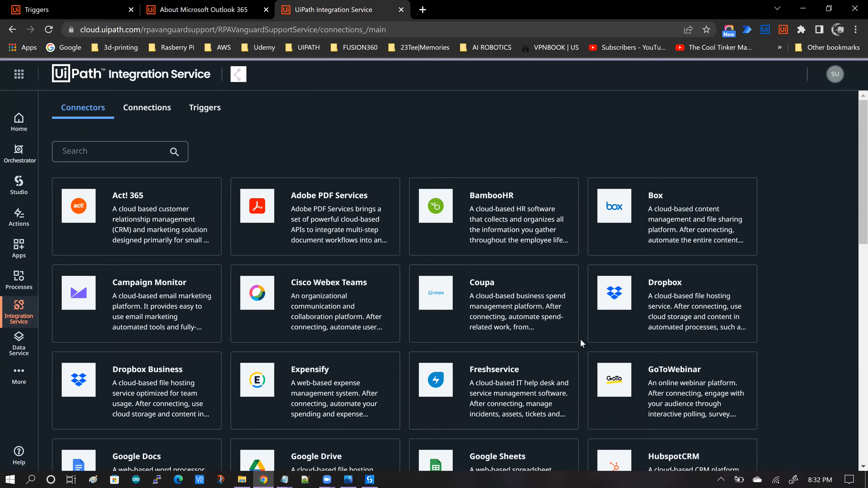
pyautogui.click(151, 109)
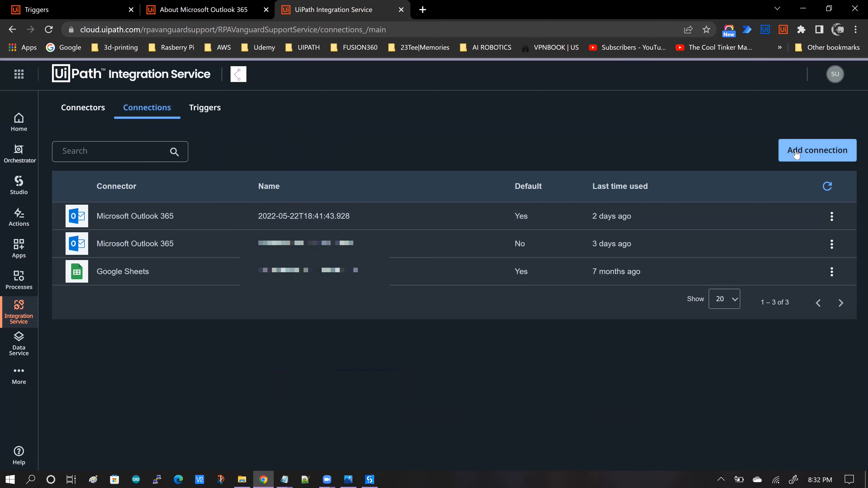
pyautogui.click(808, 152)
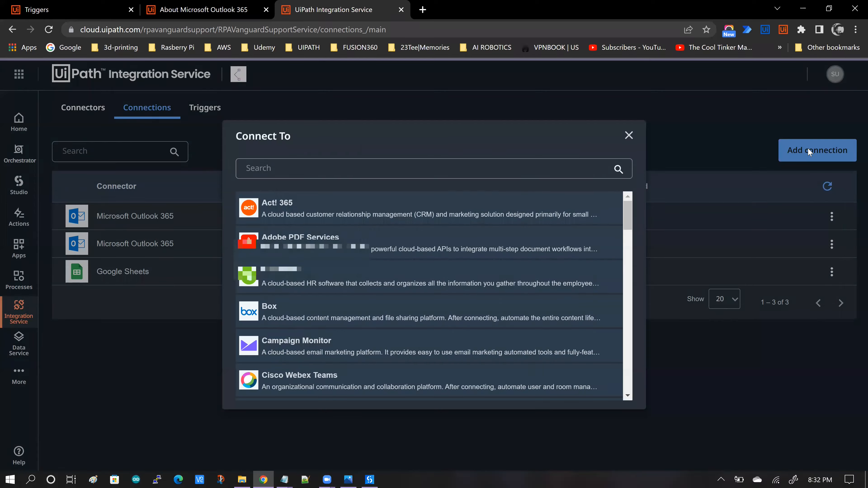
pyautogui.click(292, 173)
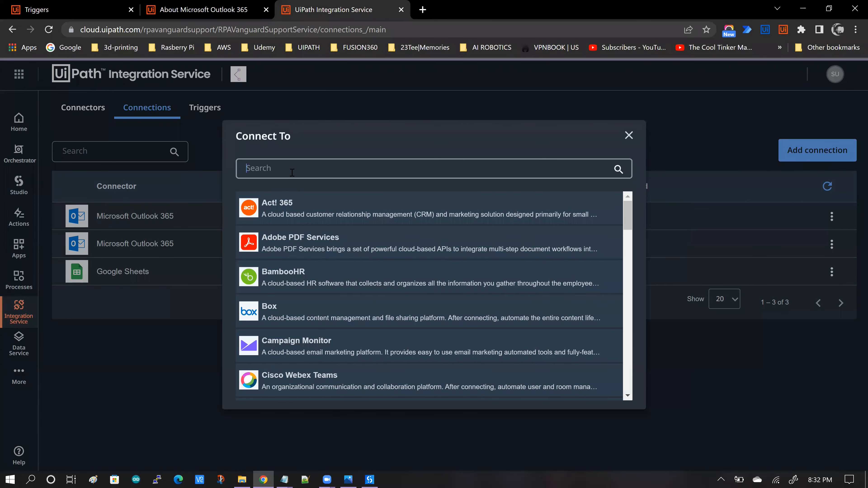
pyautogui.write('Micr')
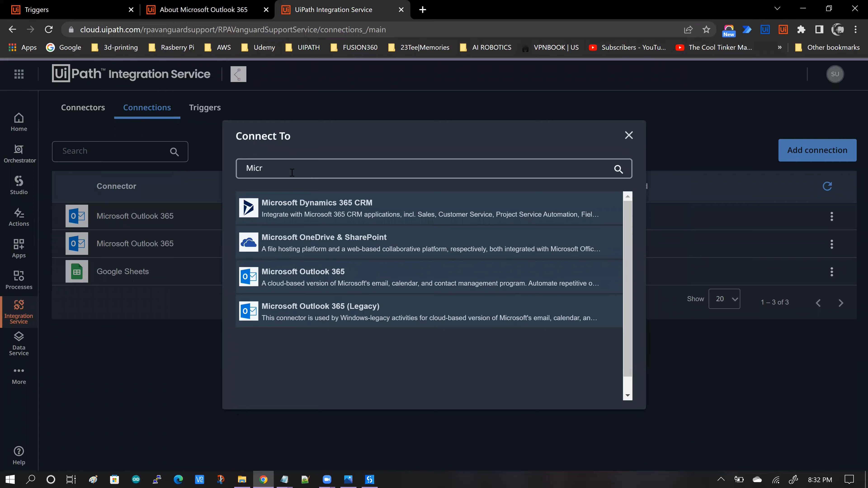
pyautogui.click(320, 270)
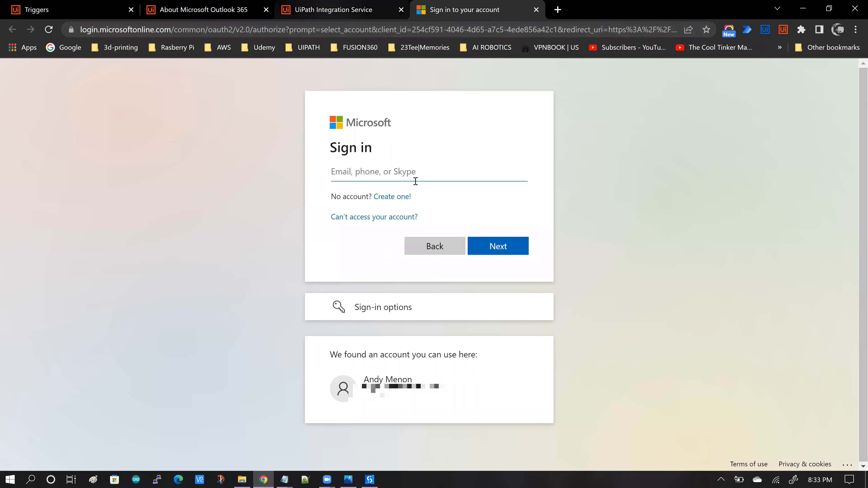
# - Return to the Integration Service connections, dismiss the error screenshot, and check the non-default Microsoft Outlook 365 connection
pyautogui.click(336, 13)
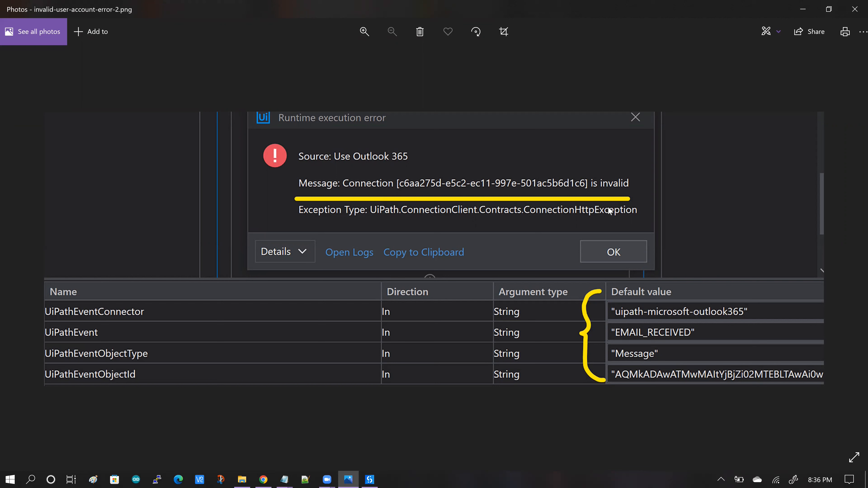
pyautogui.click(802, 11)
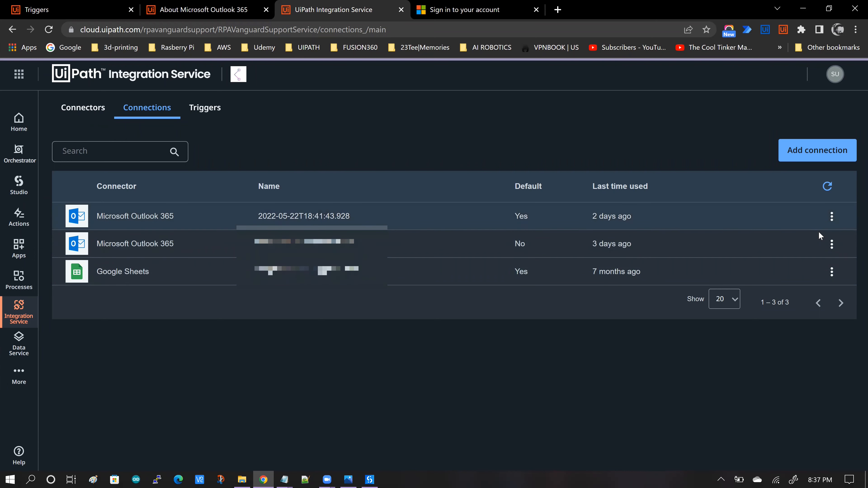
pyautogui.click(832, 246)
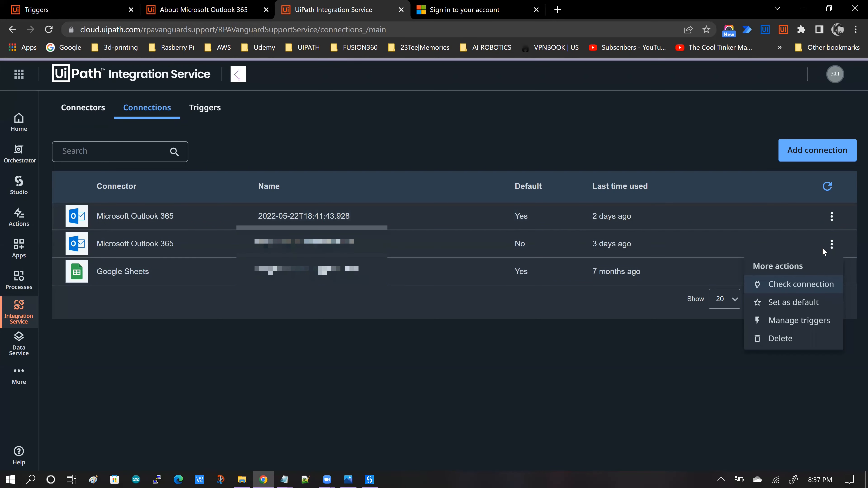
pyautogui.click(807, 285)
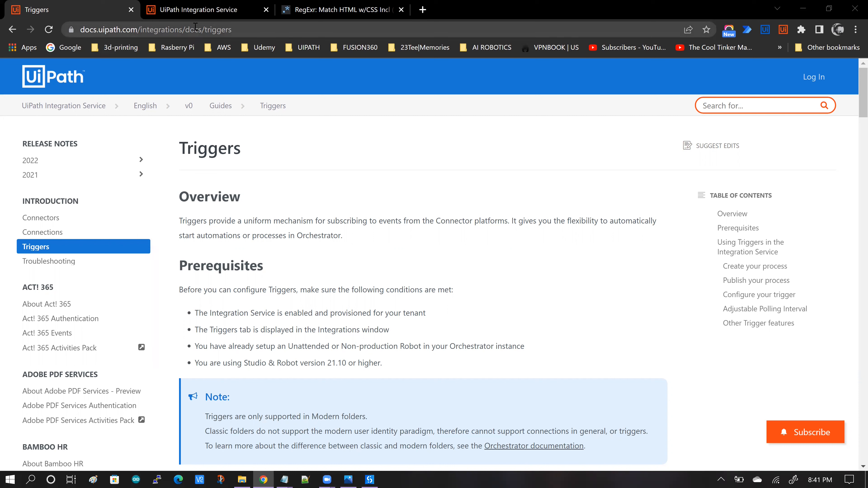
# - Read the Triggers documentation through Create your process and highlight the four input arguments, from UiPathEventConnector to UiPathEventObjectId
pyautogui.click(75, 34)
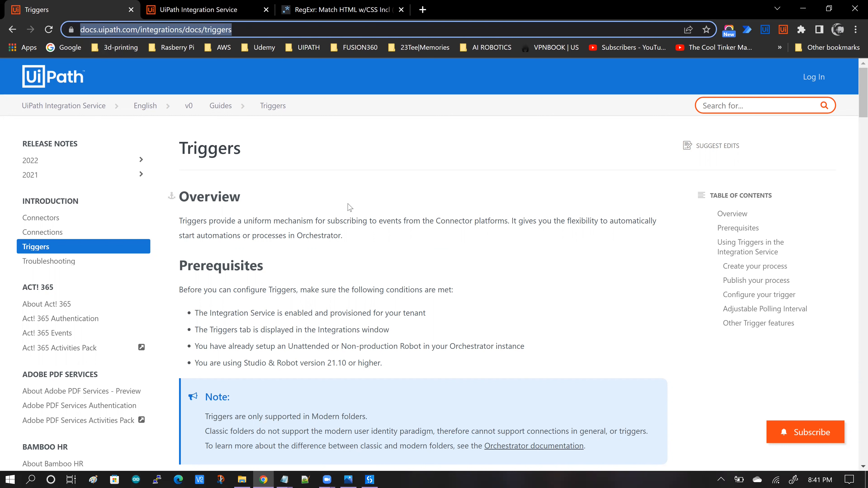
pyautogui.scroll(-3, 349, 206)
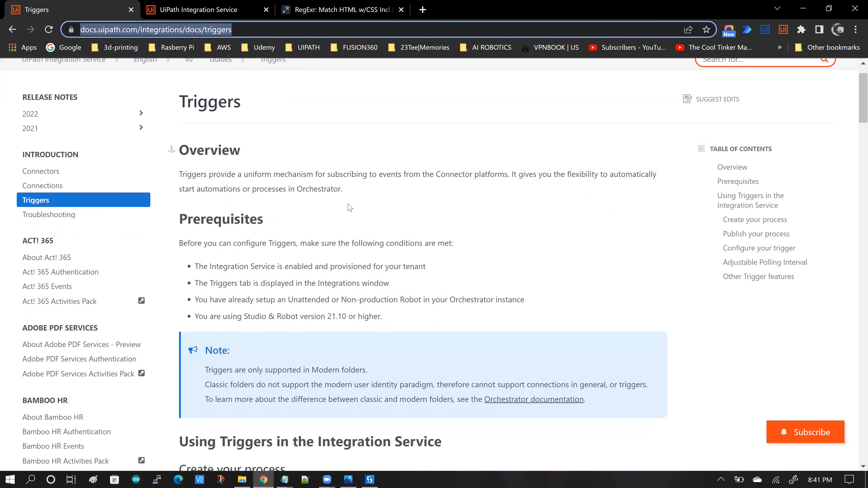
pyautogui.scroll(-2, 350, 207)
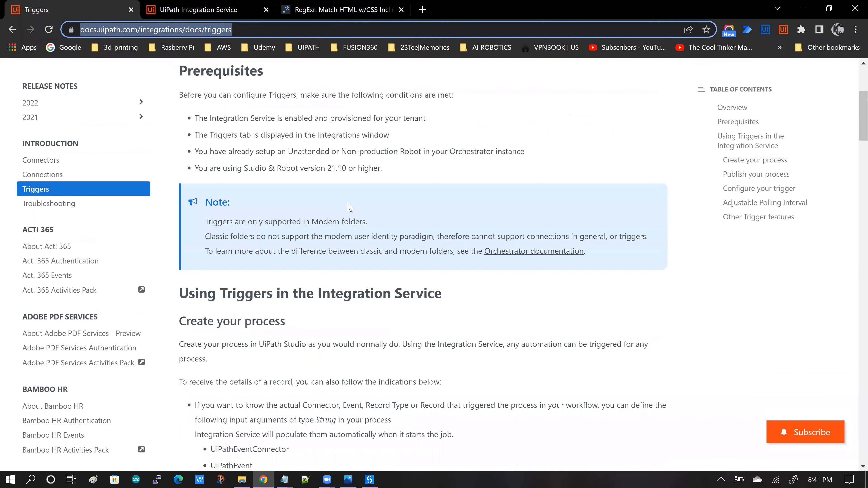
pyautogui.scroll(-3, 349, 207)
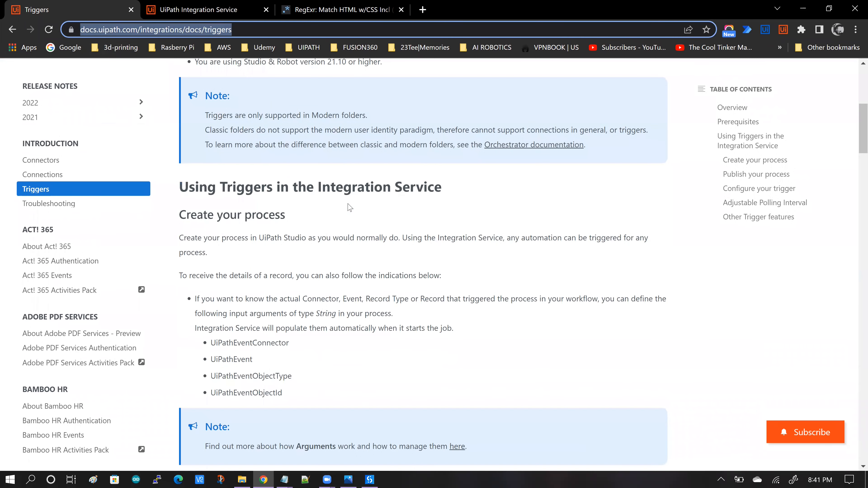
pyautogui.scroll(-3, 349, 207)
pyautogui.scroll(-2, 221, 200)
pyautogui.moveTo(211, 193); pyautogui.dragTo(293, 245)
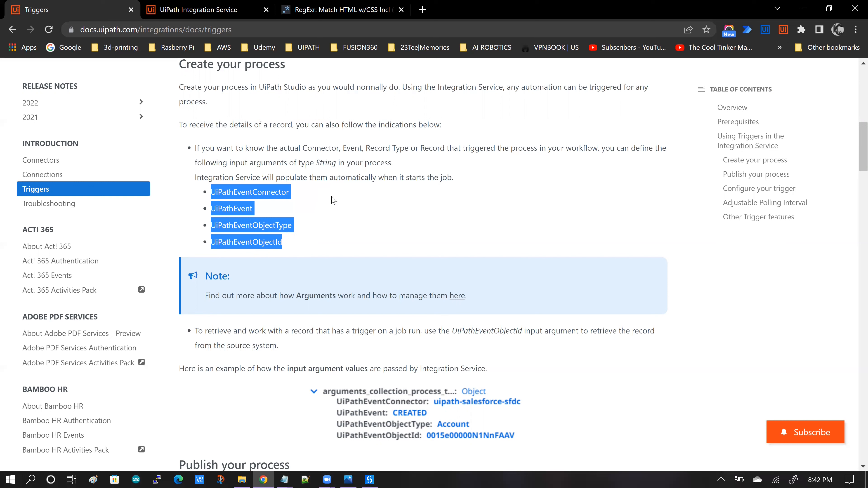
pyautogui.click(213, 192)
pyautogui.moveTo(212, 192); pyautogui.dragTo(288, 244)
# - Switch to UiPath Studio and examine the Use Outlook 365 and Get Email By Id activities in the Main workflow
pyautogui.click(370, 242)
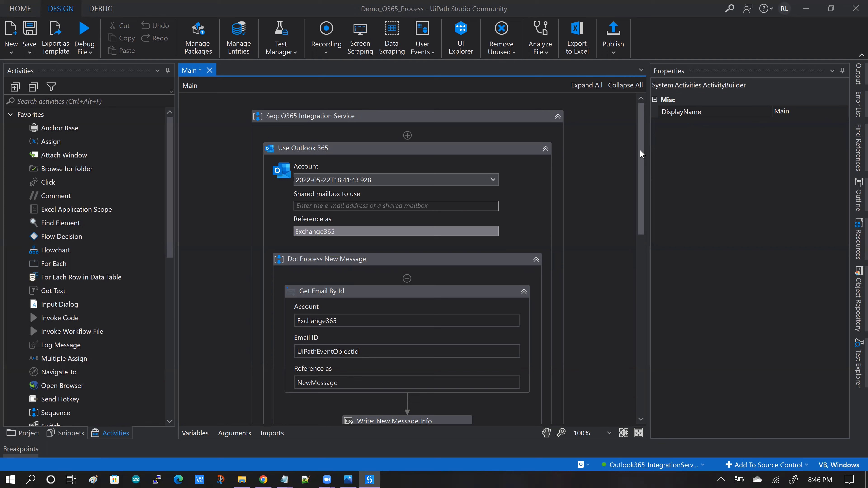
pyautogui.moveTo(640, 150)
pyautogui.mouseDown()
pyautogui.moveTo(642, 165)
pyautogui.moveTo(644, 157)
pyautogui.mouseUp()
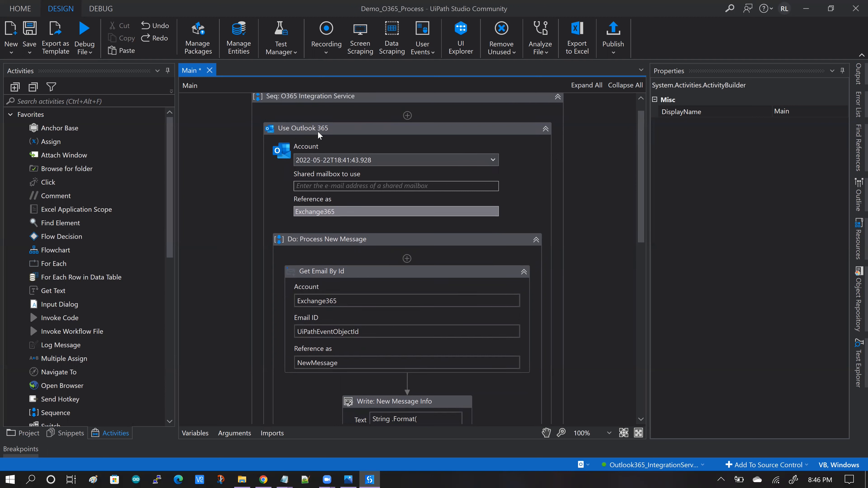
pyautogui.click(299, 131)
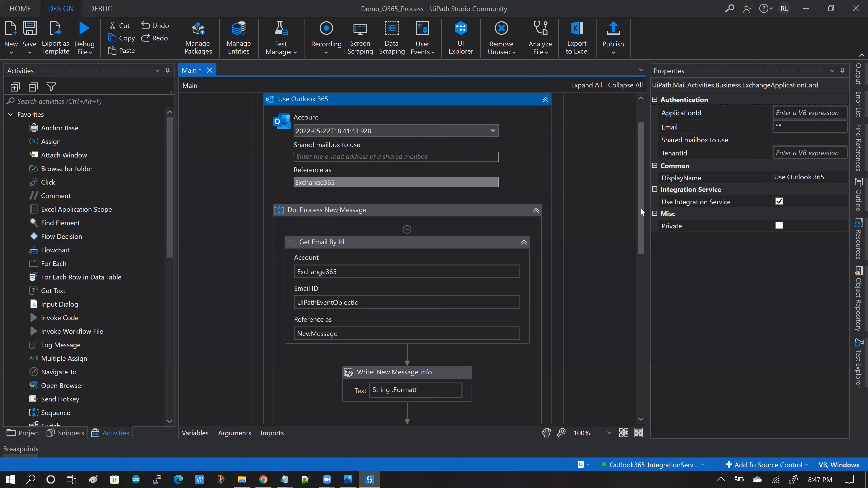
pyautogui.moveTo(640, 207); pyautogui.dragTo(642, 232)
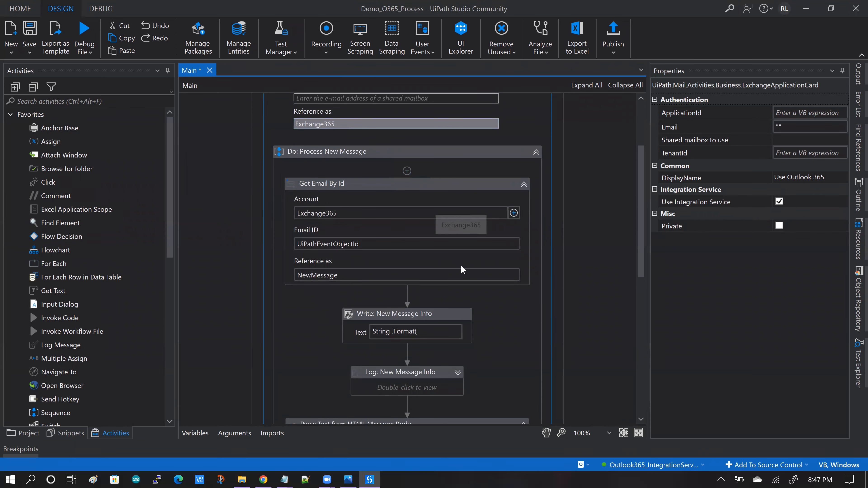
pyautogui.scroll(-1, 606, 218)
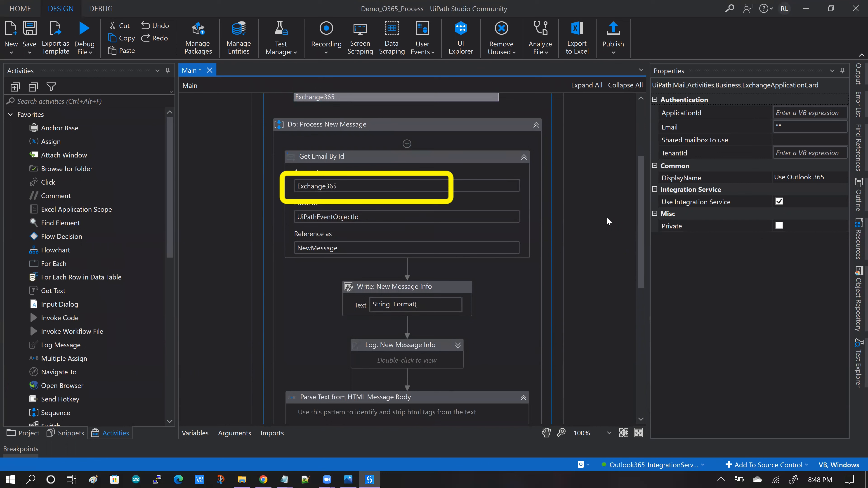
# - Show the Main workflow's arguments and examine them alongside the Get Email By Id activity's account, email ID and reference
pyautogui.scroll(-1, 606, 217)
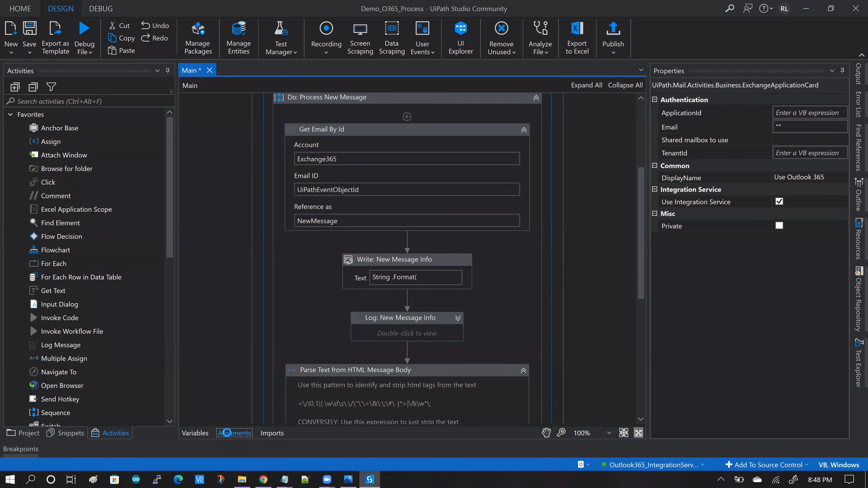
pyautogui.click(227, 432)
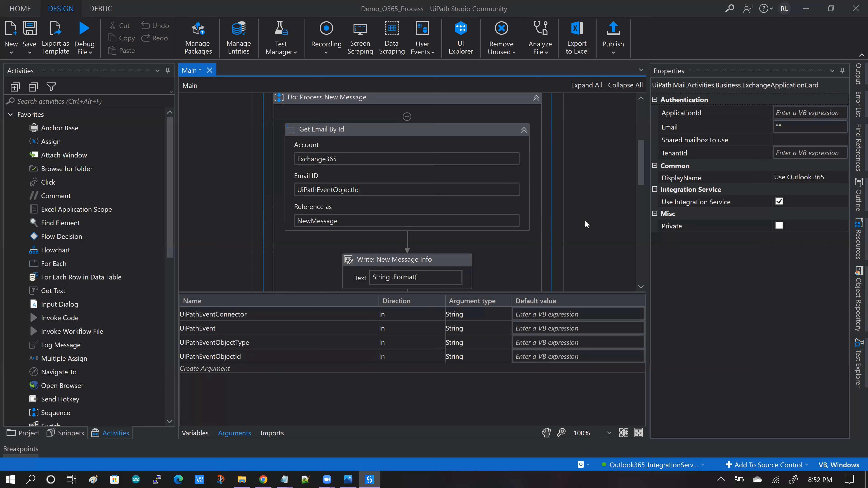
pyautogui.scroll(-2, 584, 220)
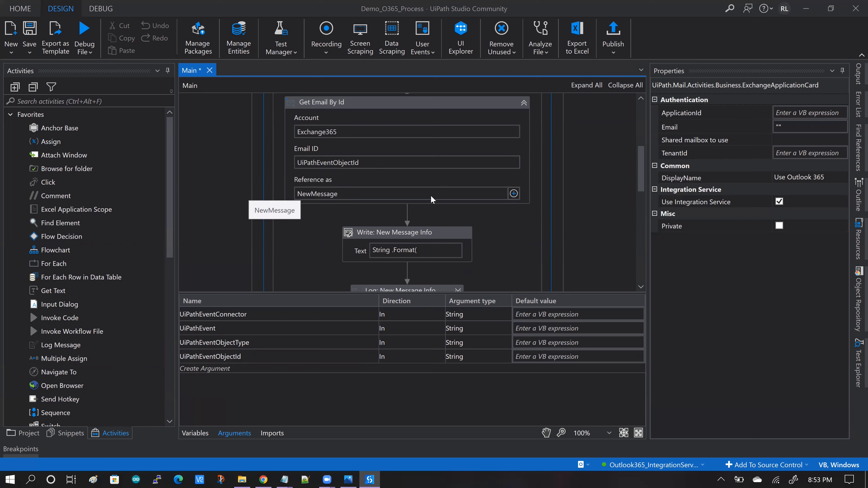
pyautogui.scroll(-1, 525, 210)
pyautogui.scroll(-2, 525, 210)
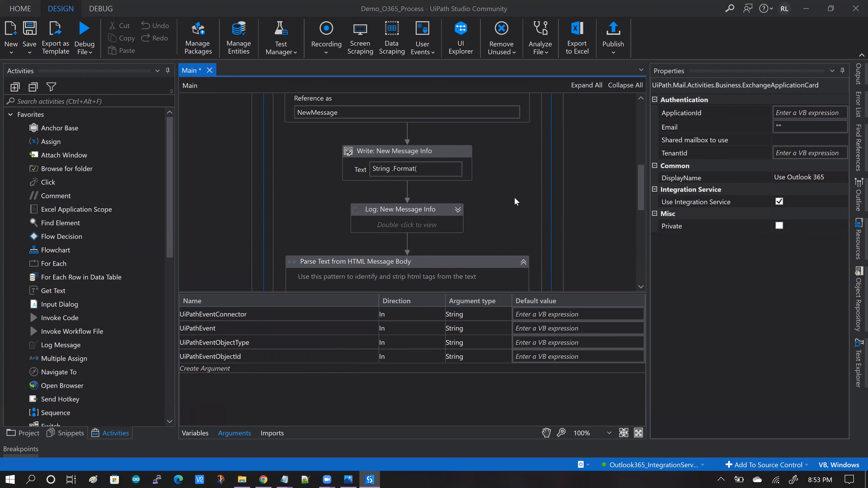
# - Inspect the String.Format expression of Write: New Message Info, highlighting NewMessage.From and NewMessage.Body, and close it without changes
pyautogui.scroll(-1, 514, 202)
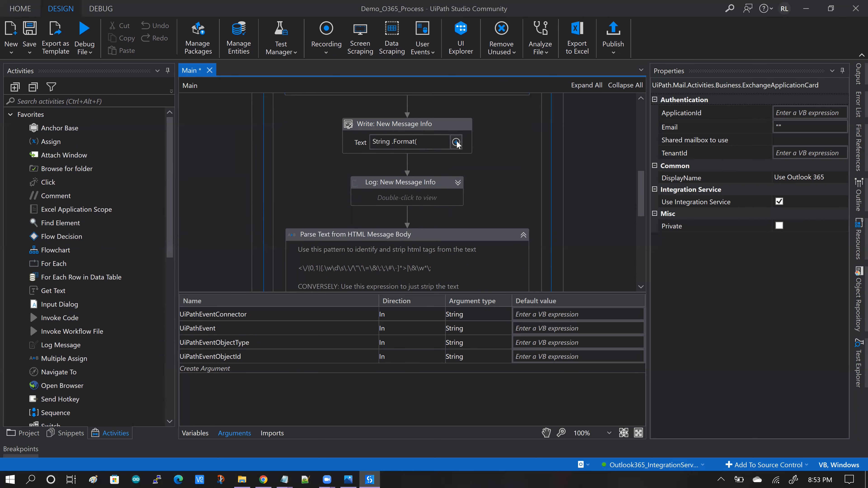
pyautogui.click(456, 143)
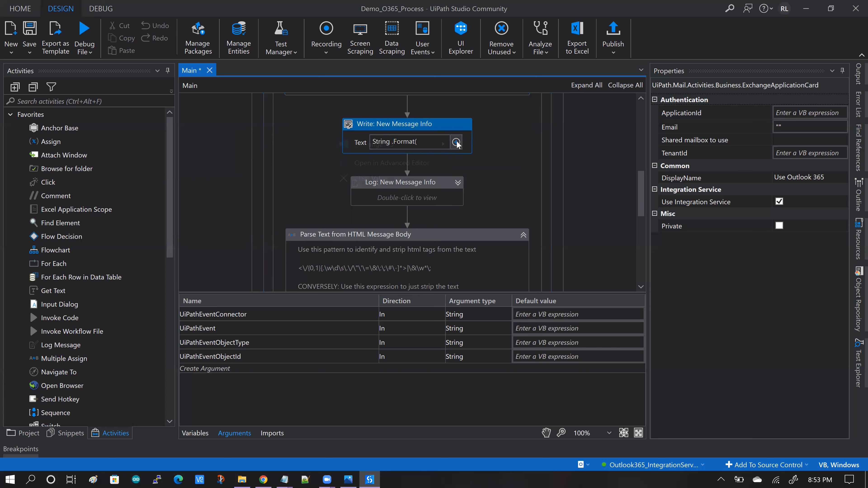
pyautogui.click(414, 163)
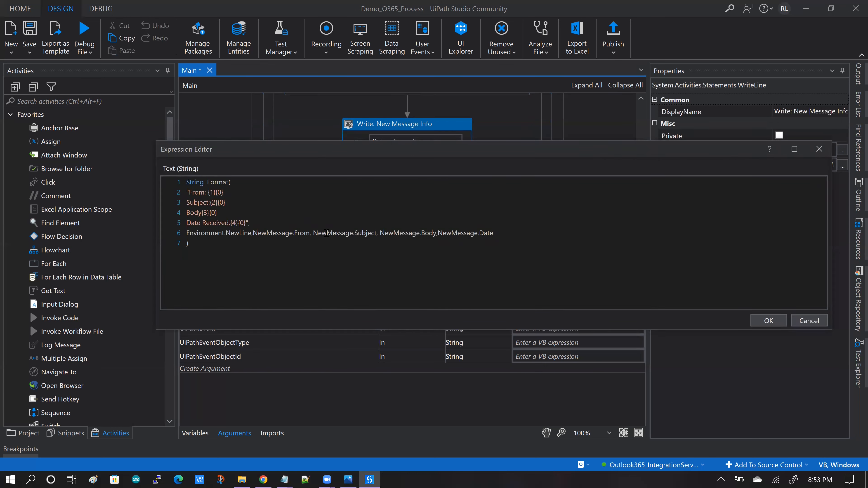
pyautogui.moveTo(253, 232); pyautogui.dragTo(310, 233)
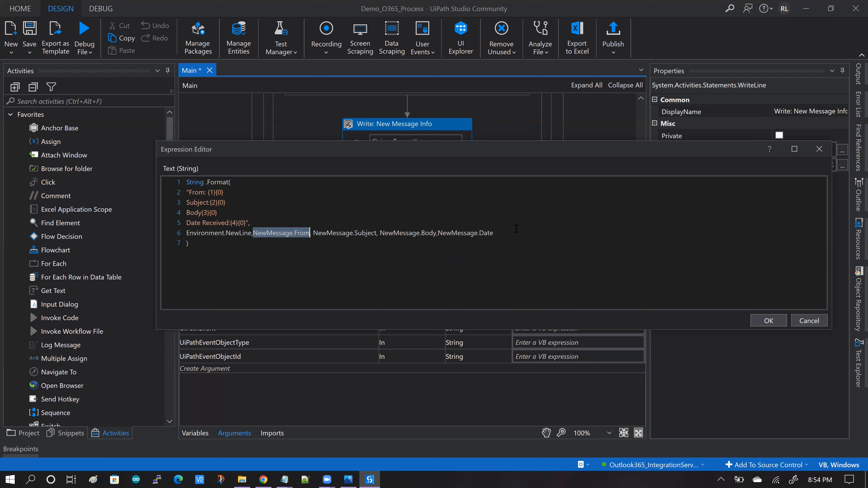
pyautogui.click(568, 221)
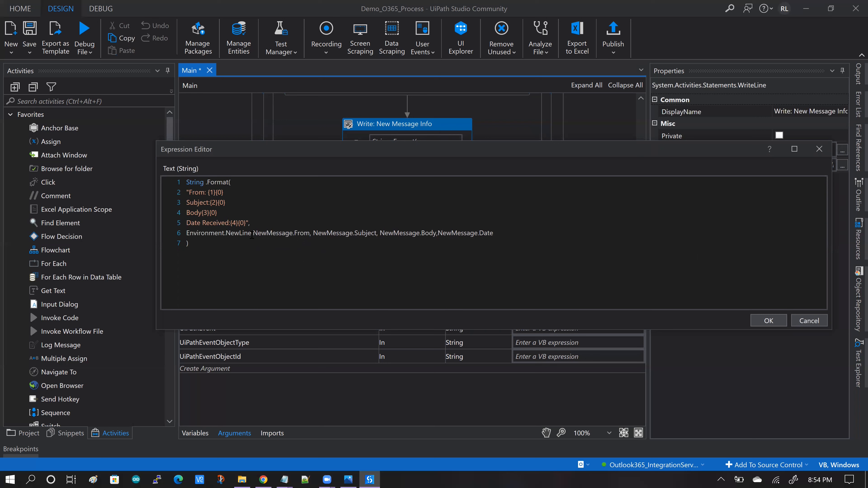
pyautogui.moveTo(310, 234); pyautogui.dragTo(253, 234)
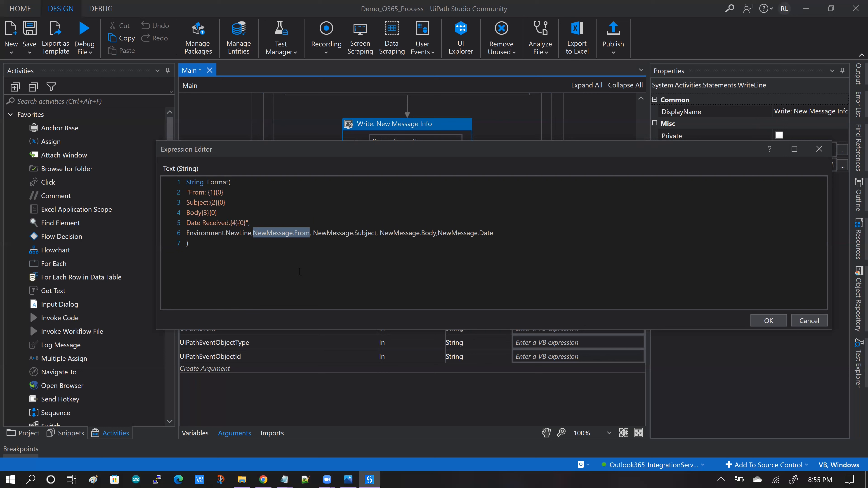
pyautogui.click(300, 249)
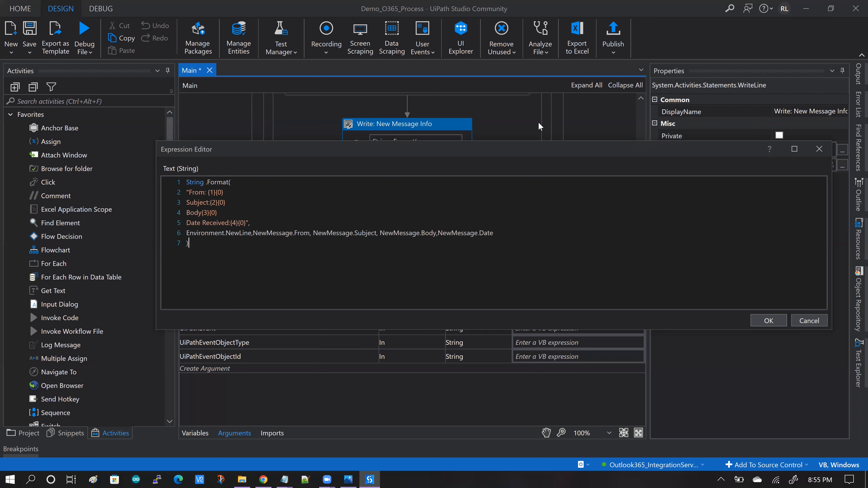
pyautogui.moveTo(380, 233); pyautogui.dragTo(438, 233)
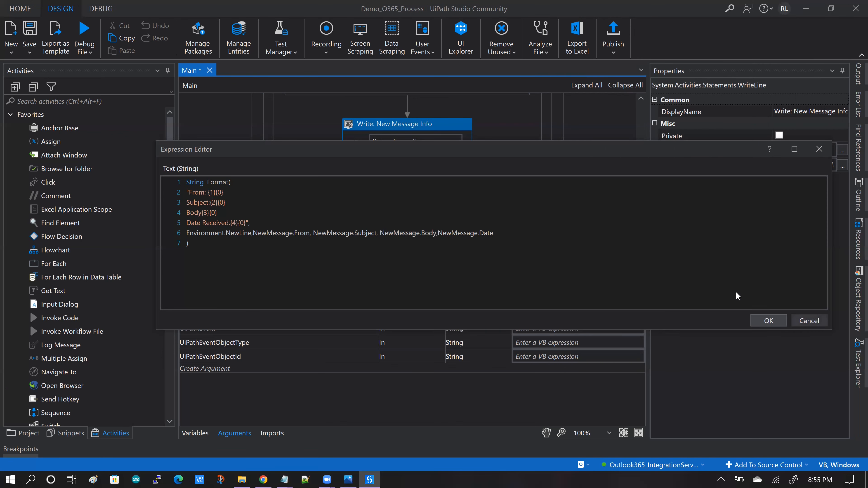
pyautogui.press('Escape')
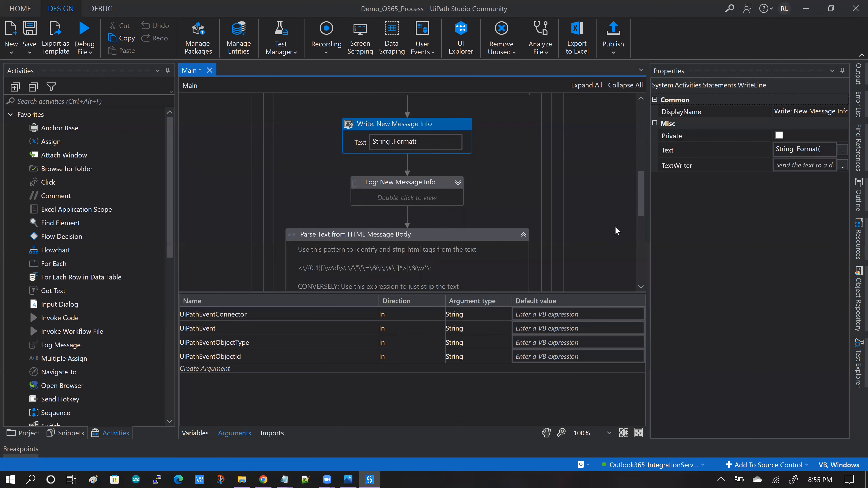
# - Read the regex notes and the messageBody assignment in the Parse Text from HTML Message Body activity
pyautogui.scroll(-2, 577, 227)
pyautogui.scroll(-2, 577, 228)
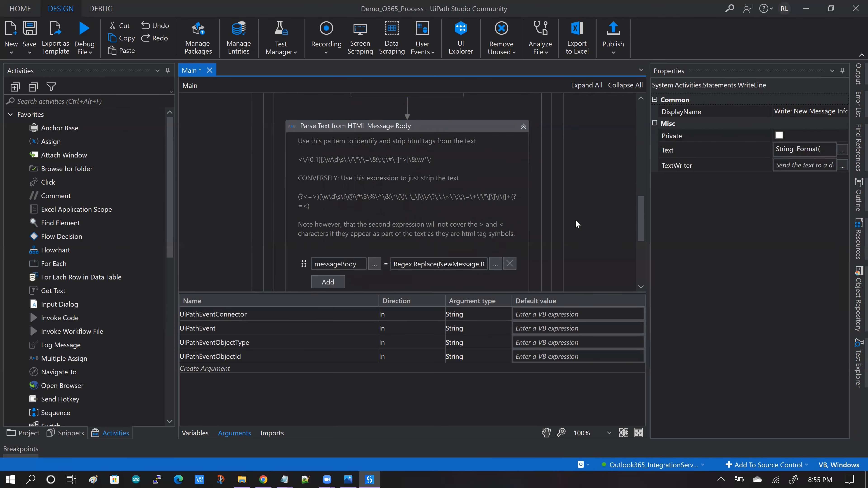
pyautogui.scroll(-1, 510, 189)
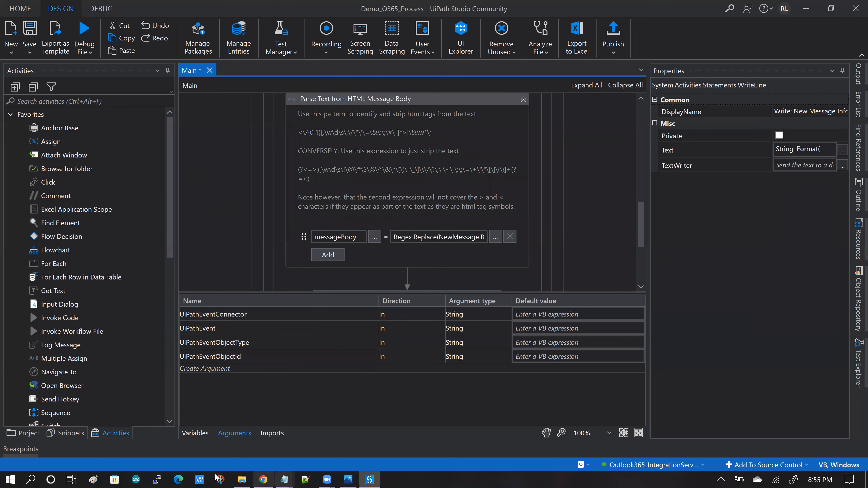
# - Switch to the RegExr page in Chrome and examine which HTML tags in the sample text the Match HTML w/CSS Incl (short) pattern matches
pyautogui.click(263, 478)
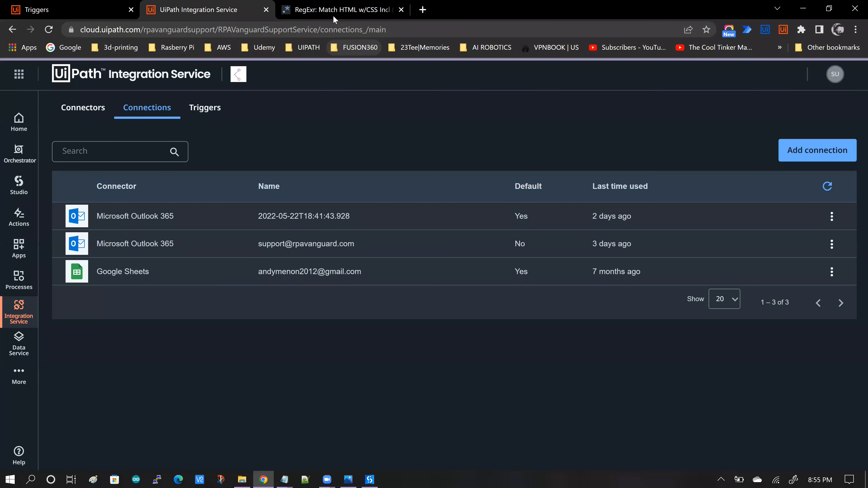
pyautogui.click(329, 10)
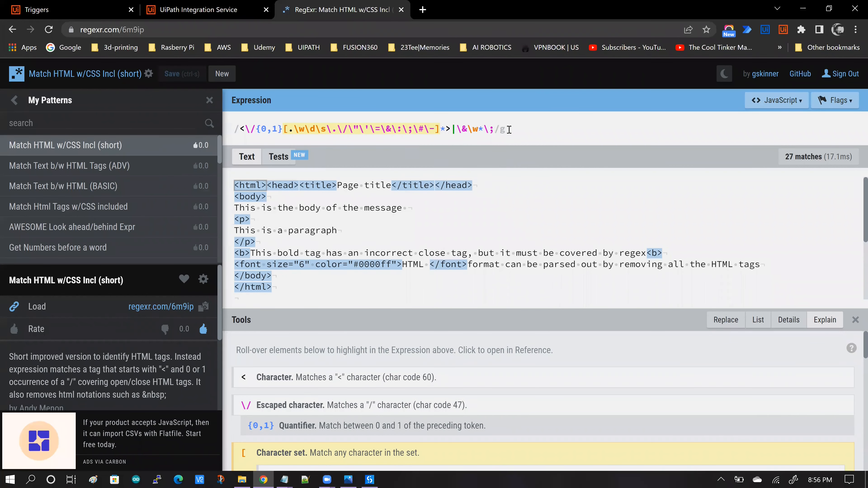
pyautogui.scroll(-1, 556, 212)
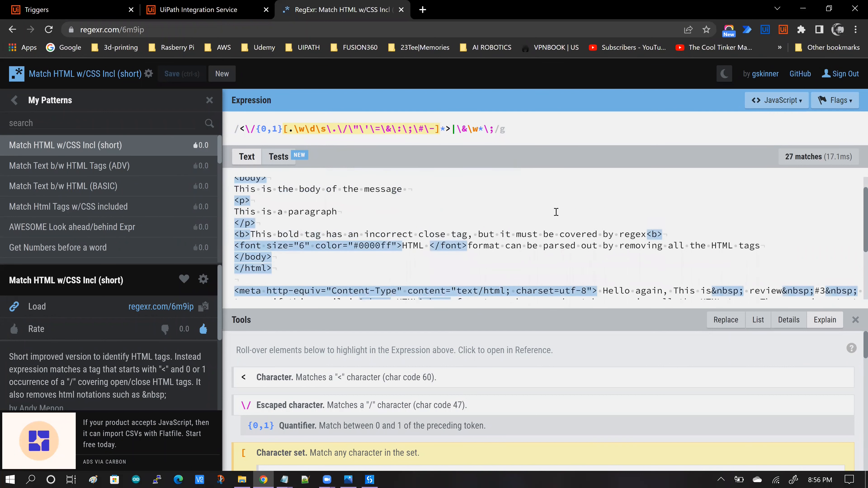
pyautogui.scroll(1, 519, 202)
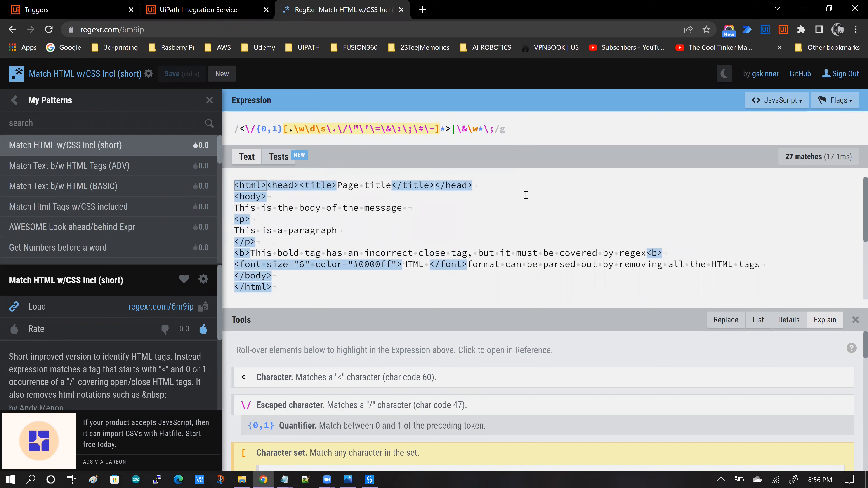
pyautogui.scroll(-1, 525, 194)
pyautogui.scroll(-1, 525, 194)
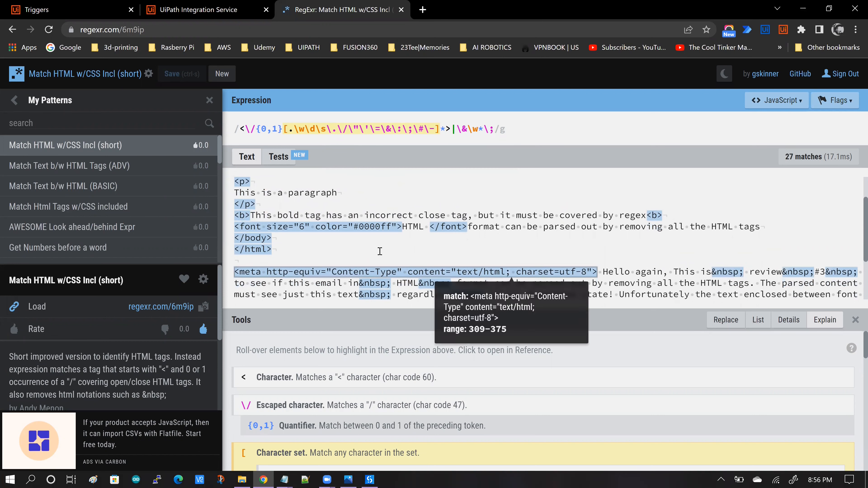
pyautogui.scroll(-1, 378, 249)
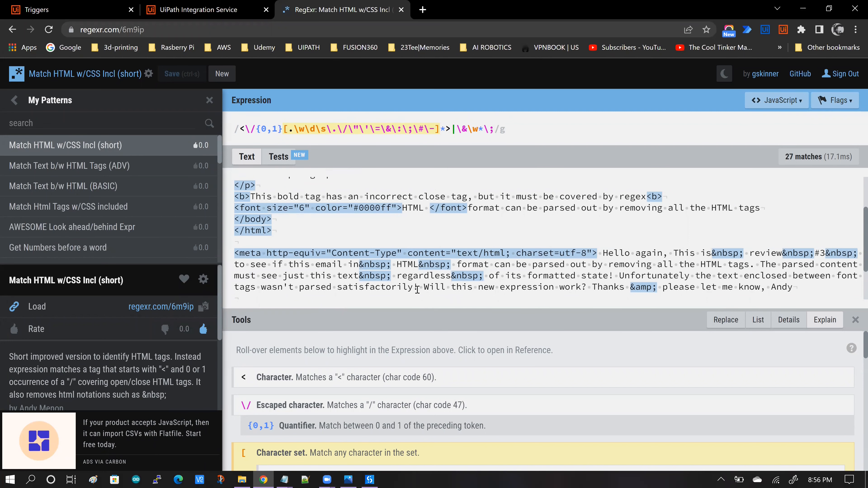
pyautogui.scroll(3, 399, 257)
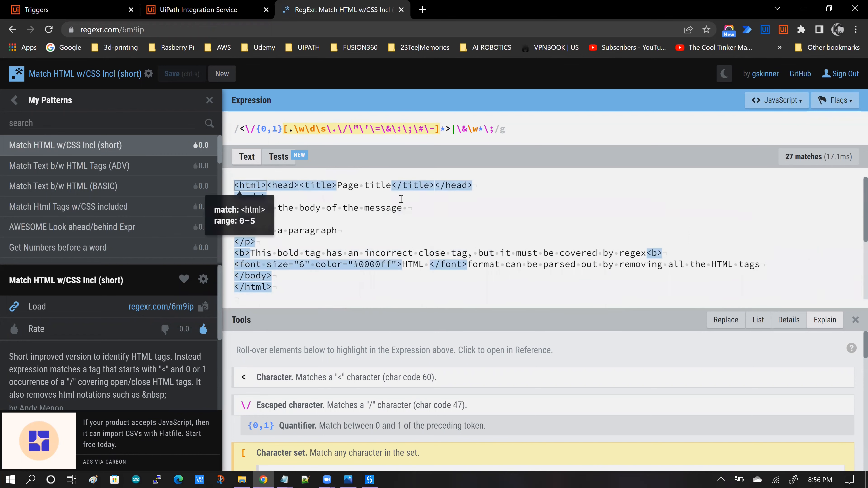
pyautogui.scroll(-2, 433, 219)
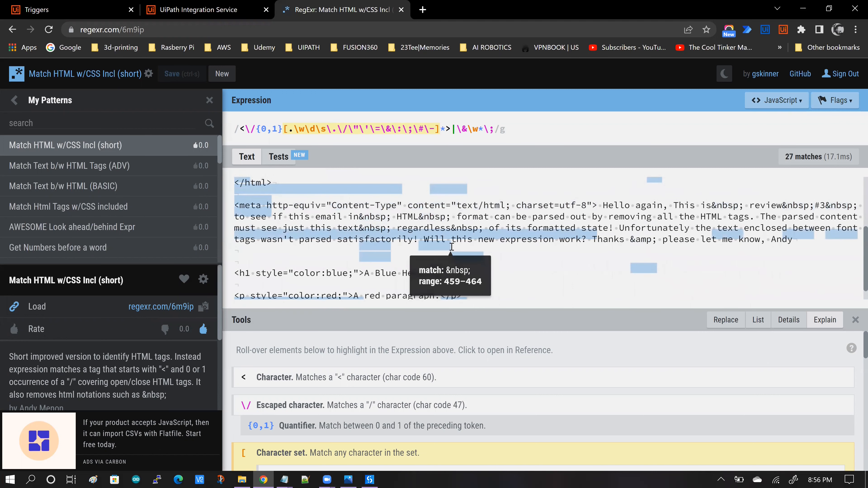
pyautogui.scroll(-1, 450, 249)
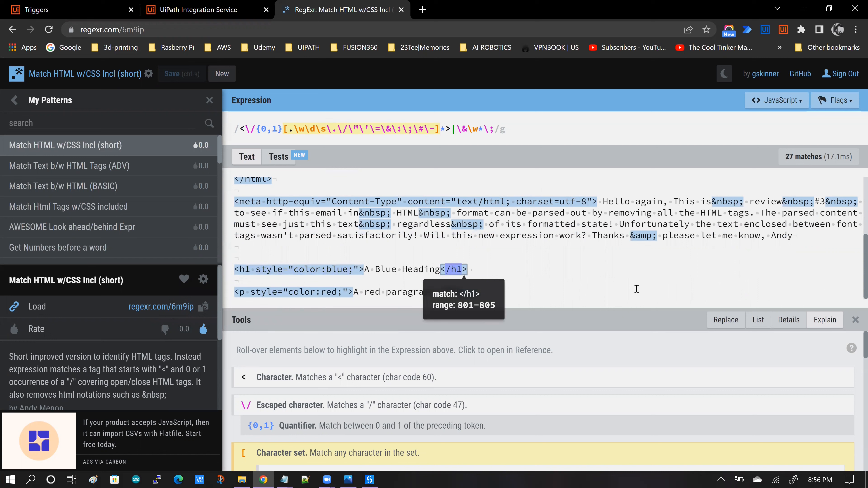
# - Highlight the &nbsp; match after "This is" in the RegExr sample text and recheck the matches from beginning to end
pyautogui.moveTo(712, 203); pyautogui.dragTo(743, 209)
pyautogui.click(742, 199)
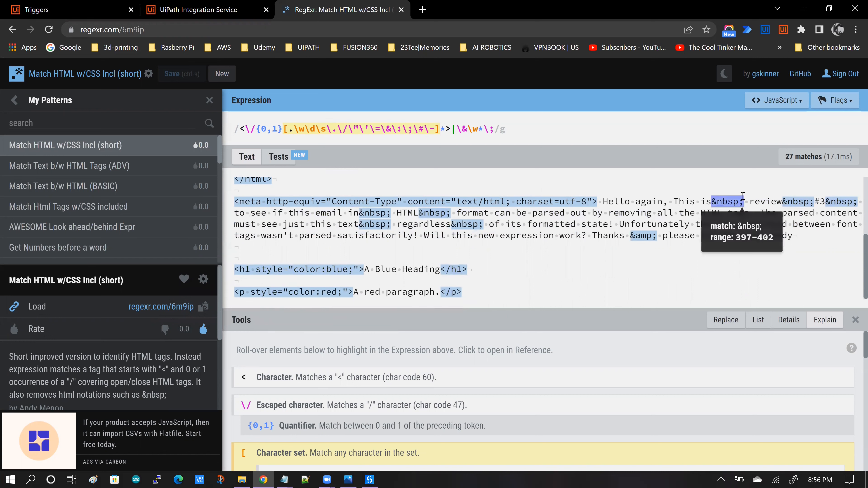
pyautogui.click(554, 268)
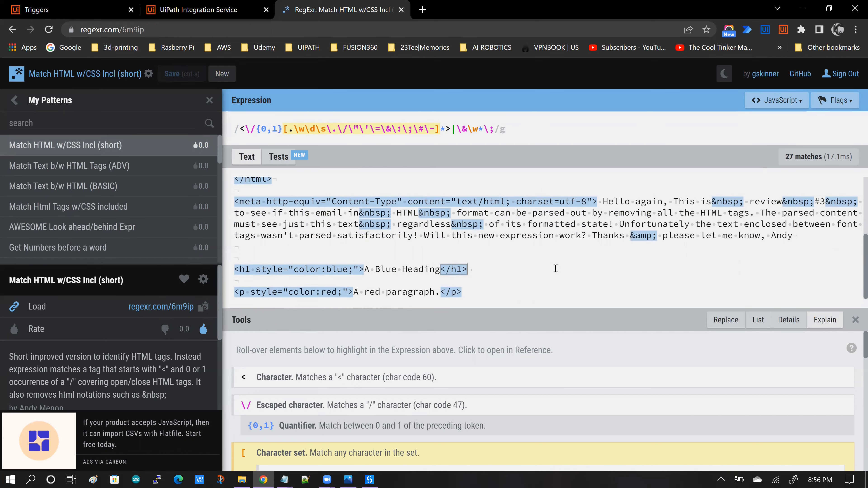
pyautogui.scroll(2, 536, 205)
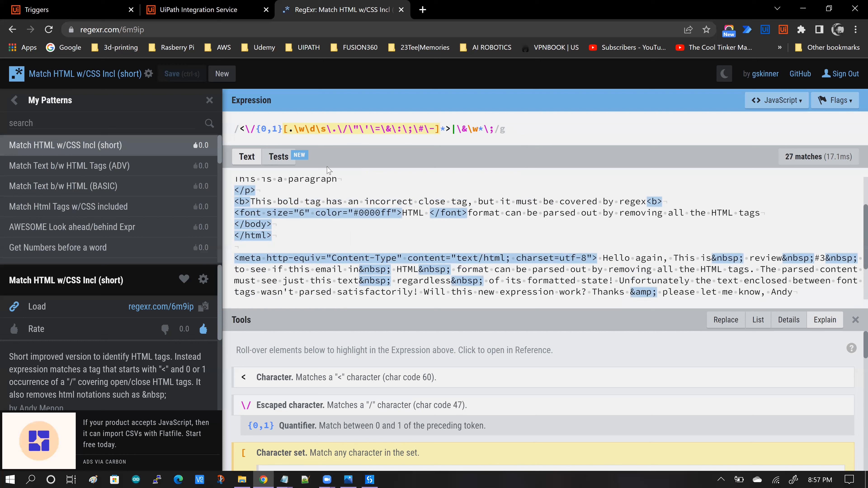
pyautogui.scroll(2, 421, 244)
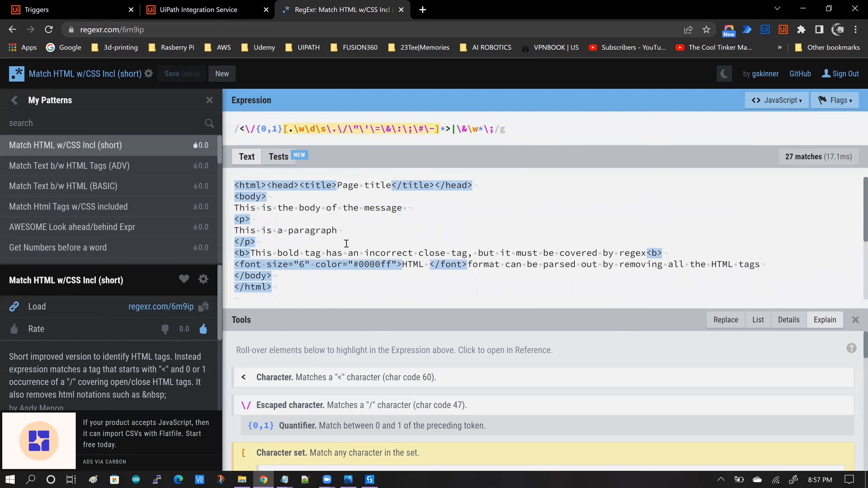
pyautogui.scroll(-2, 345, 239)
pyautogui.scroll(-3, 346, 244)
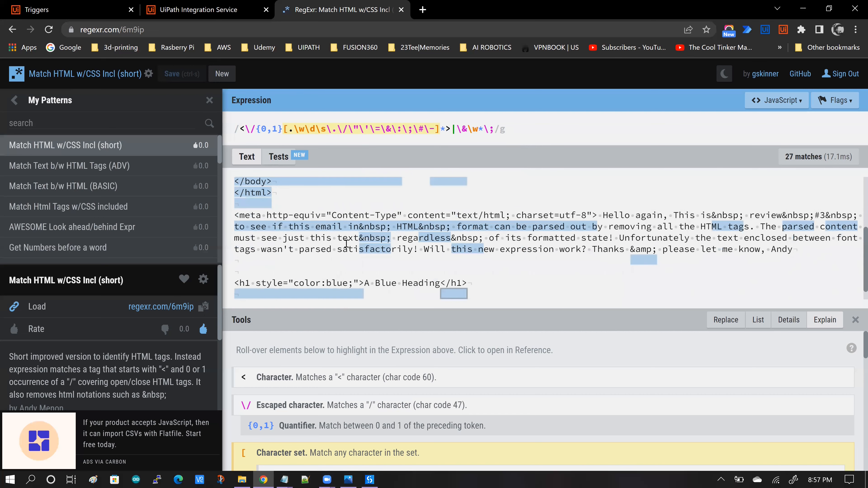
pyautogui.scroll(-1, 346, 244)
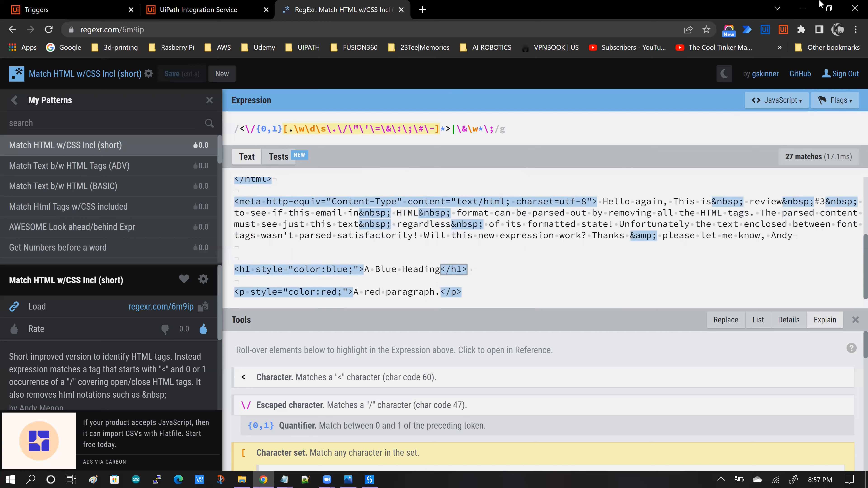
# - Switch to UiPath Studio, open the messageBody assignment's value expression for reading, and close it without changes
pyautogui.hotkey('alt', 'Tab')
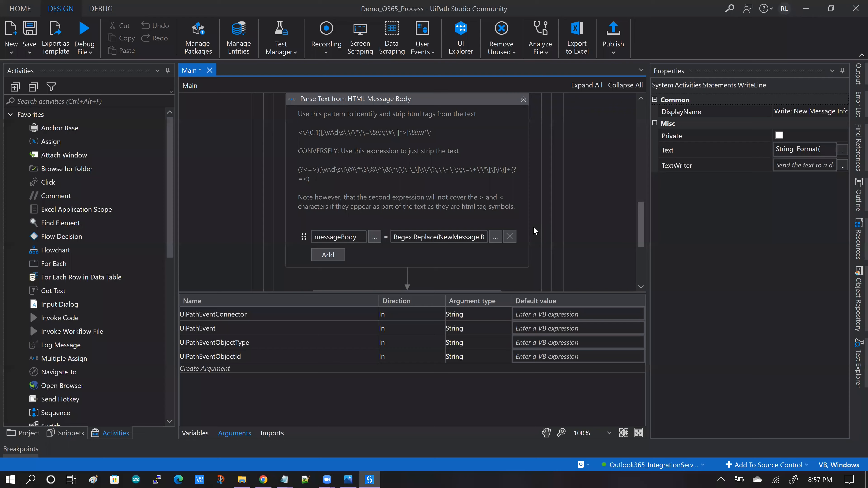
pyautogui.scroll(-1, 411, 216)
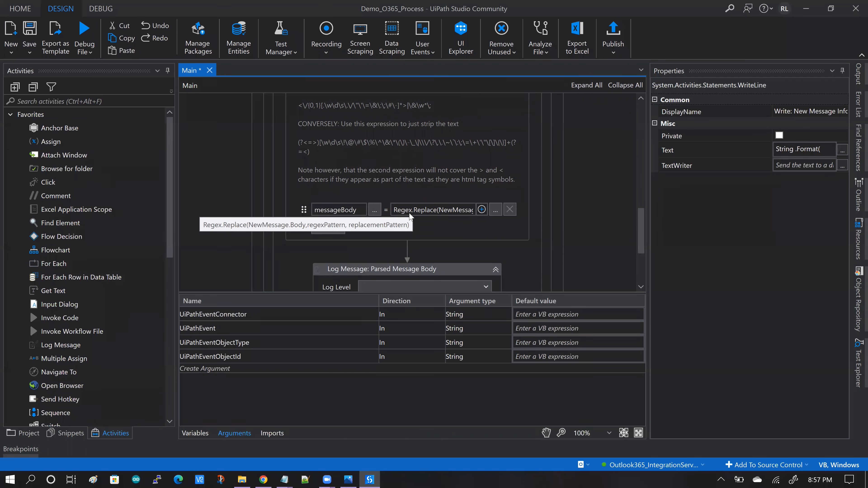
pyautogui.click(496, 210)
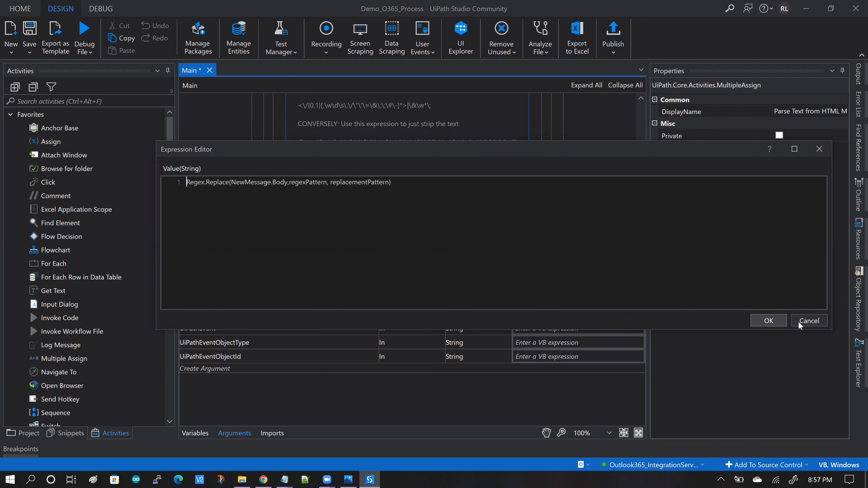
pyautogui.click(808, 320)
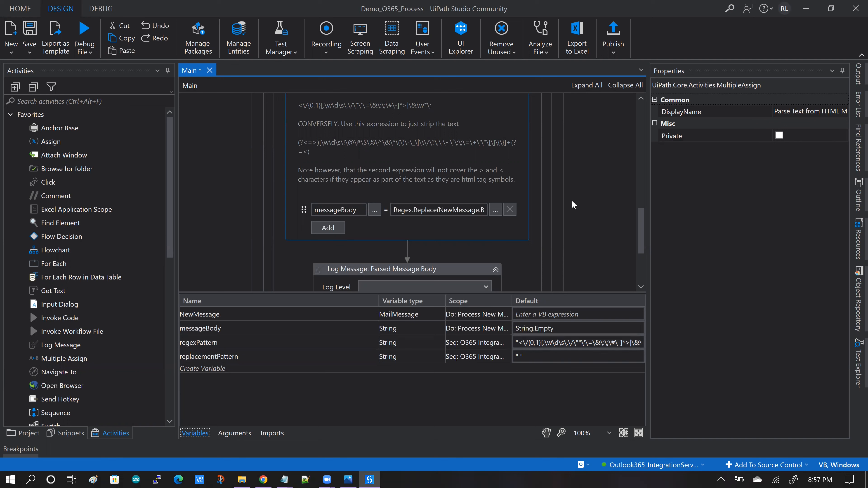
# - Reopen the messageBody Regex.Replace expression, highlight NewMessage, regexPattern and replacementPattern, and cancel out of the editor
pyautogui.scroll(-2, 564, 204)
pyautogui.click(494, 184)
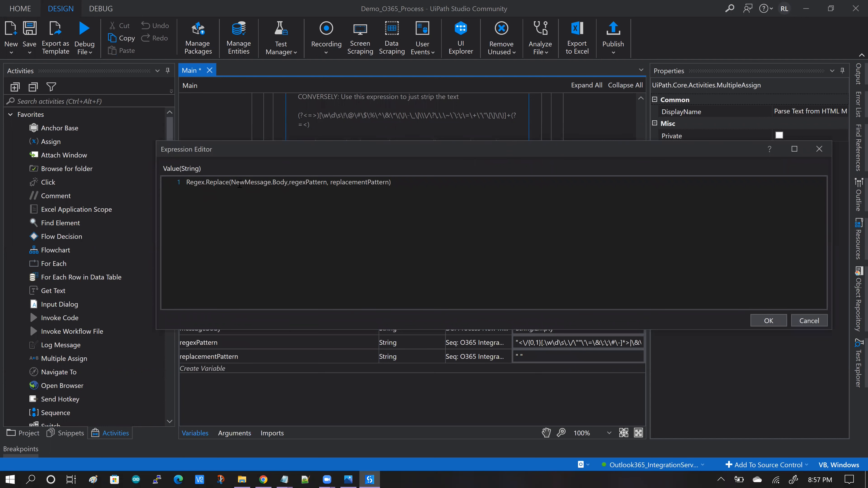
pyautogui.doubleClick(240, 183)
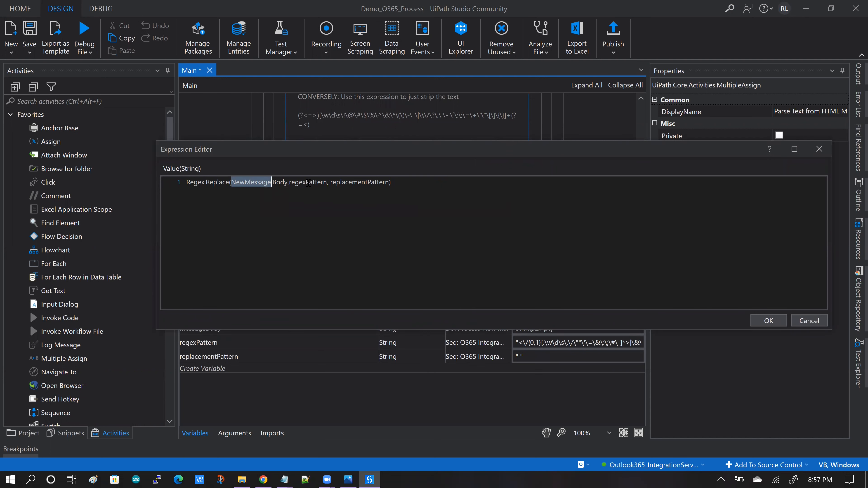
pyautogui.doubleClick(308, 183)
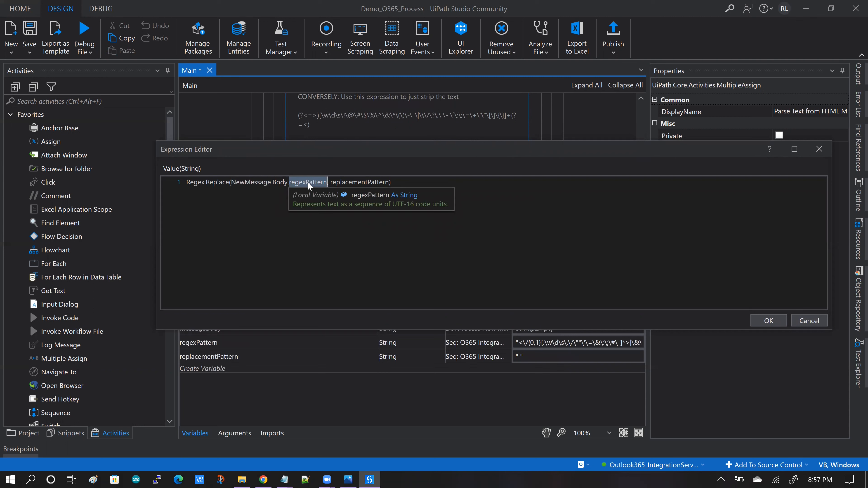
pyautogui.doubleClick(359, 185)
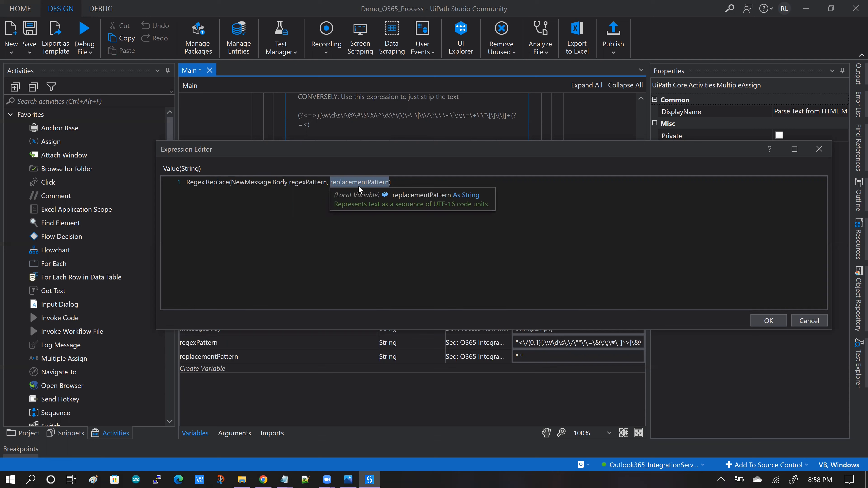
pyautogui.click(805, 321)
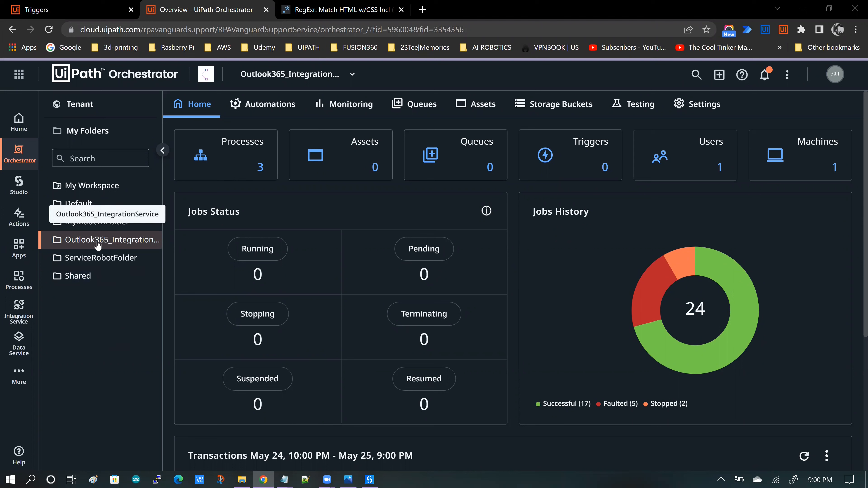
# - View the Outlook365_IntegrationService folder's processes in Orchestrator in Chrome and open the 2022-05-22T18:41:43.928 Outlook 365 connection in Integration Service
pyautogui.click(266, 110)
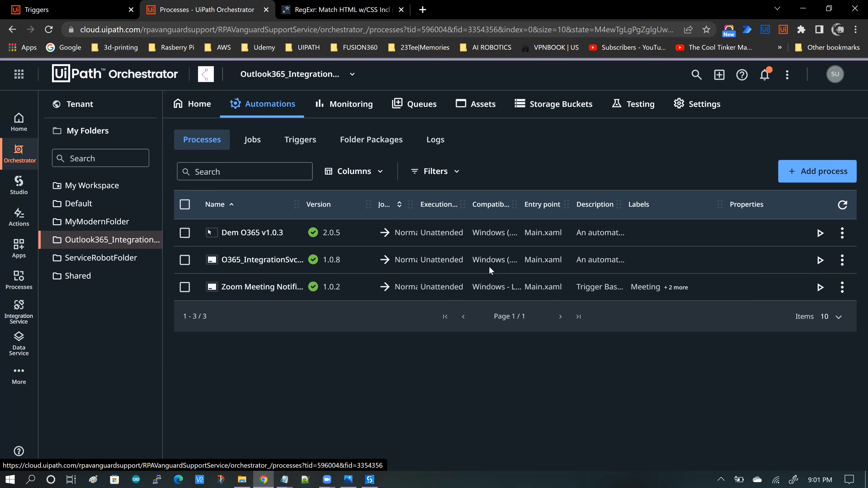
pyautogui.click(18, 311)
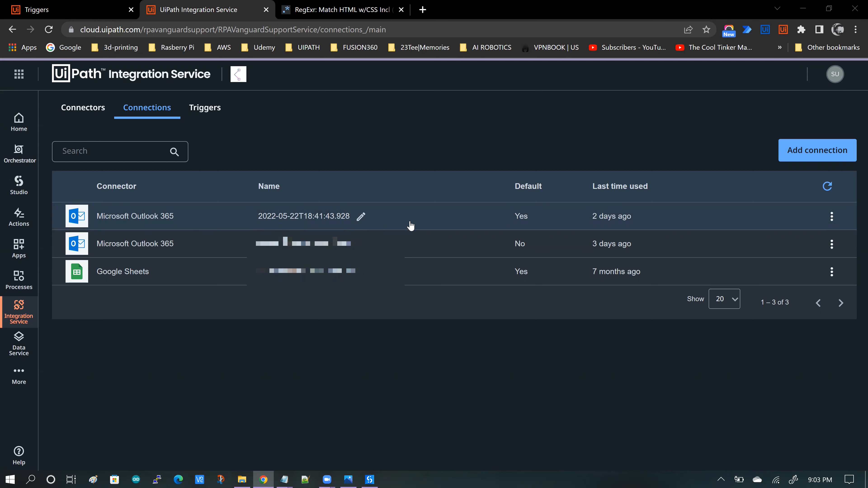
pyautogui.click(433, 216)
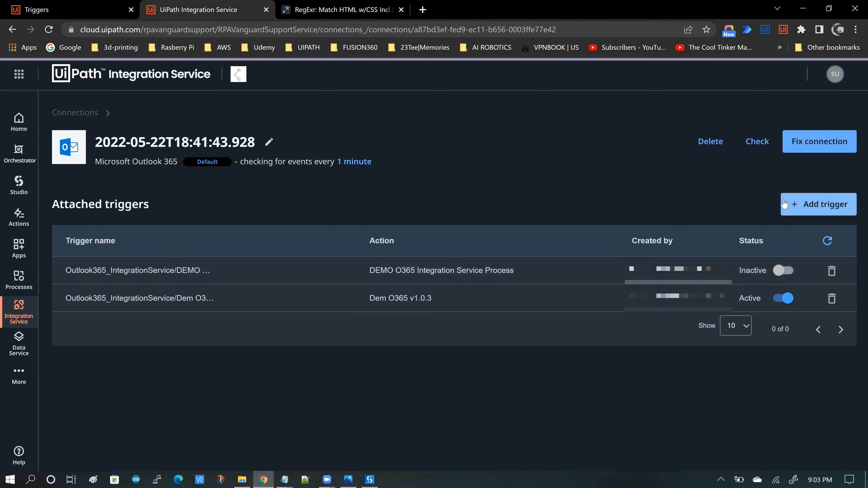
# - Start a new trigger on the Outlook 365 connection and set its event to New email received
pyautogui.click(794, 208)
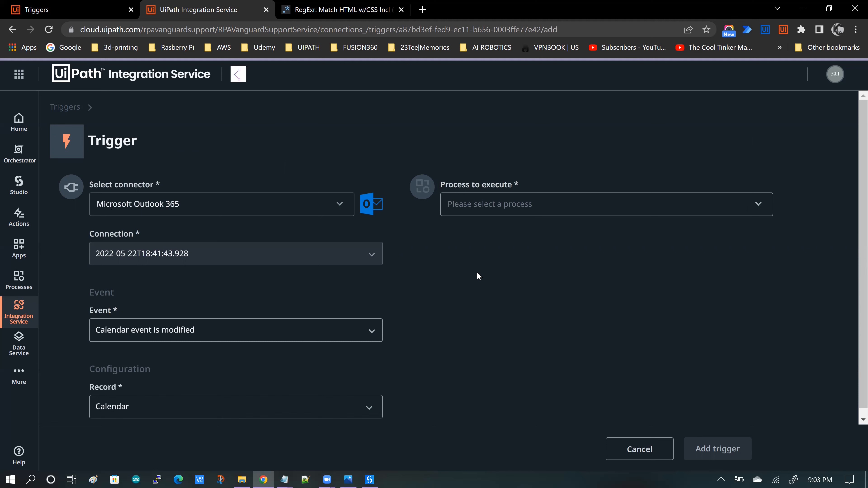
pyautogui.scroll(-1, 476, 274)
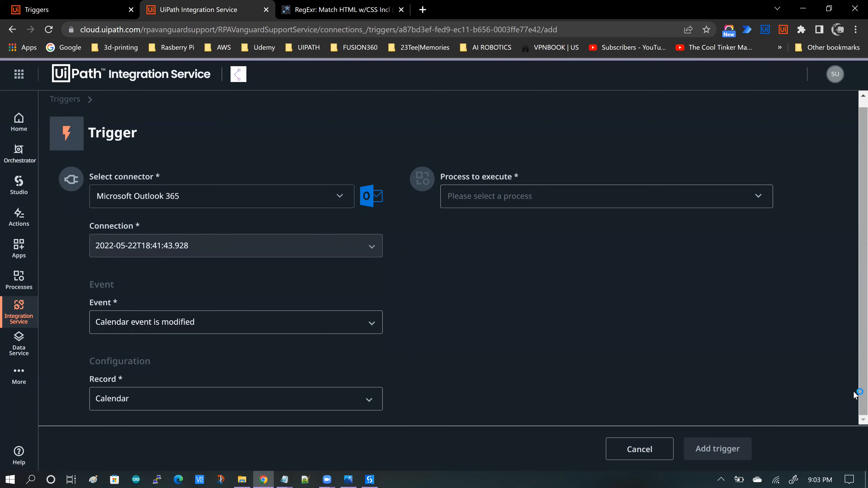
pyautogui.click(372, 324)
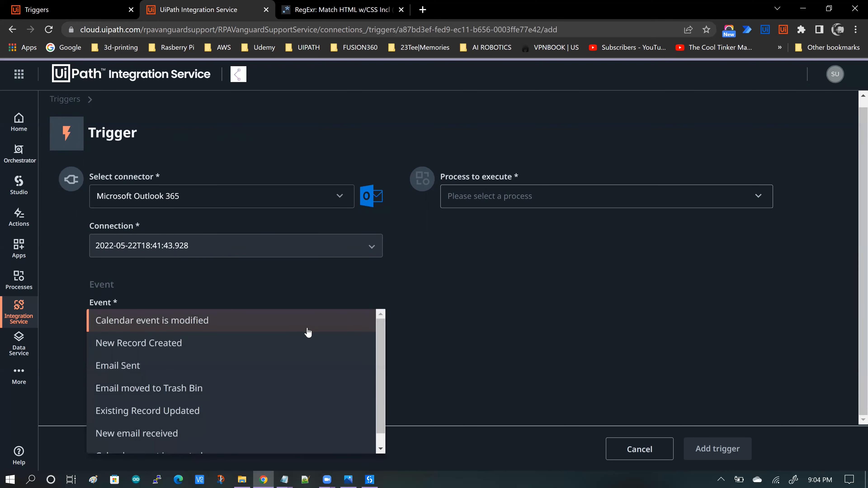
pyautogui.scroll(-1, 291, 365)
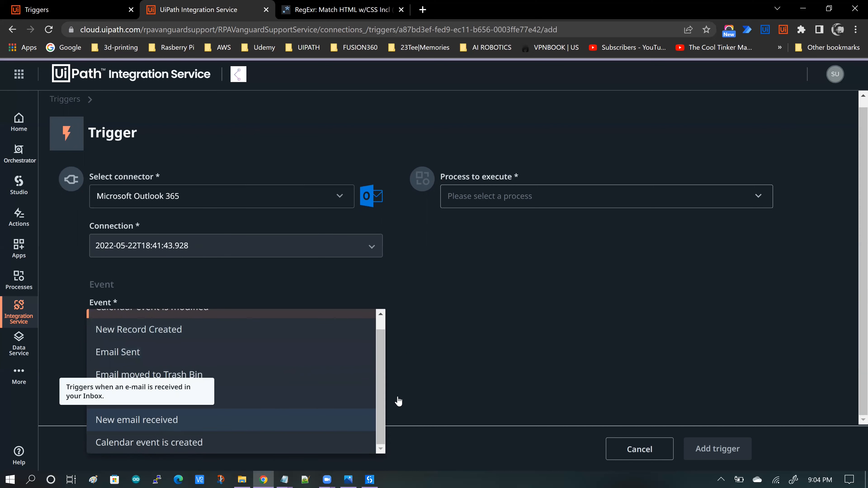
pyautogui.press('Return')
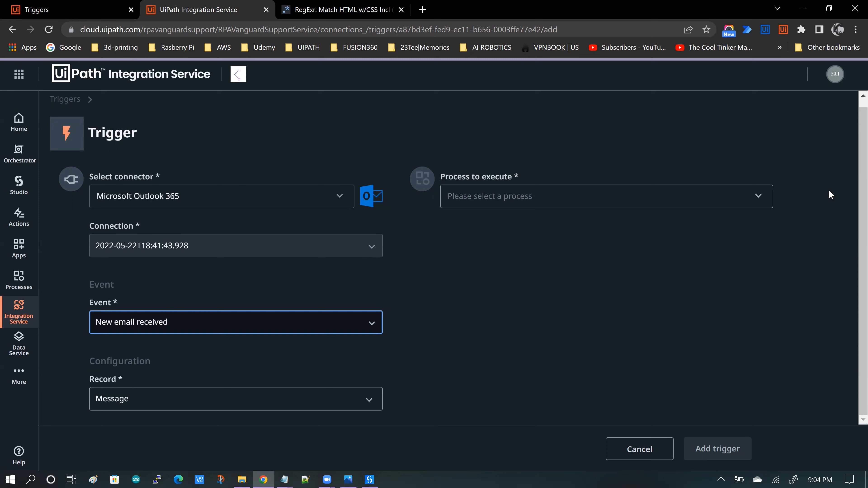
# - Set the trigger's process to Dem O365 v1.0.3 in Outlook365_IntegrationService and its runtime license to Unattended
pyautogui.click(759, 199)
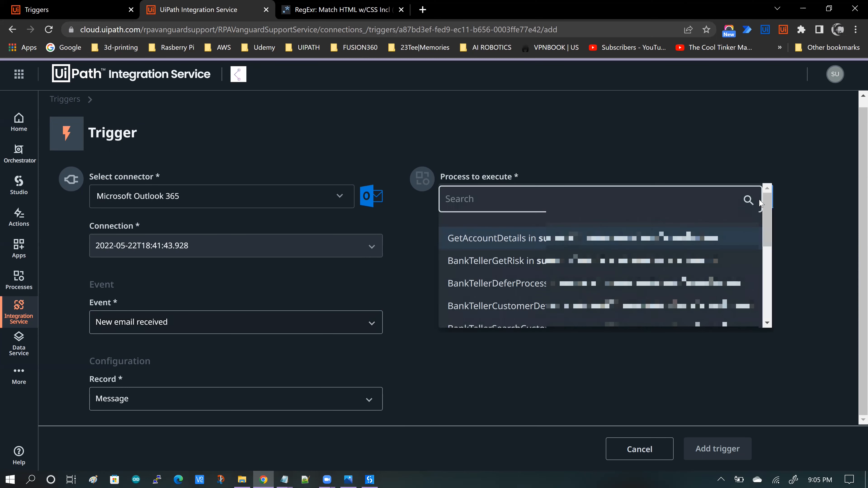
pyautogui.moveTo(765, 239); pyautogui.dragTo(761, 295)
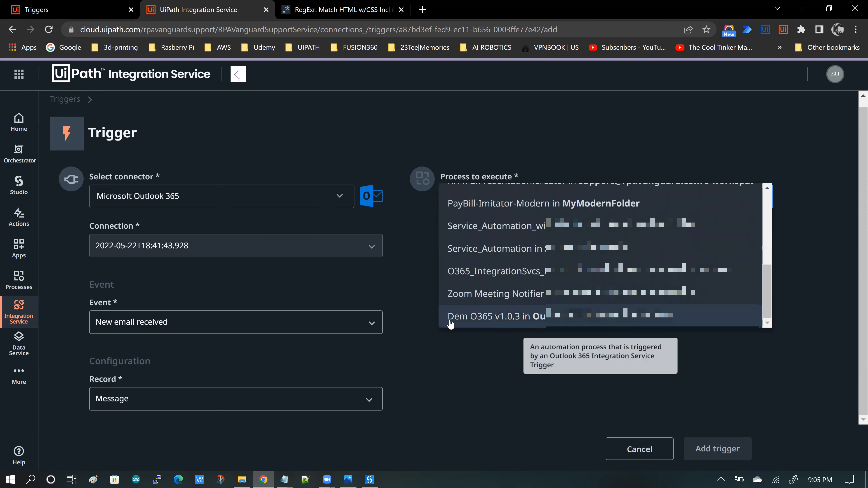
pyautogui.click(471, 321)
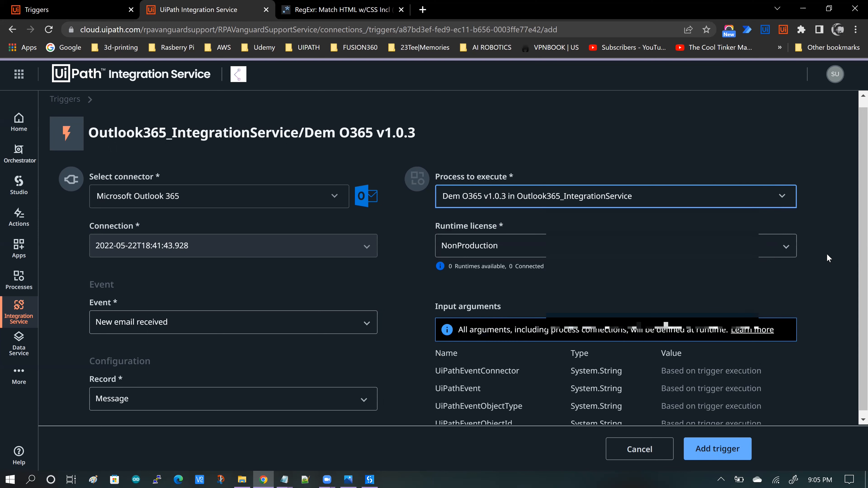
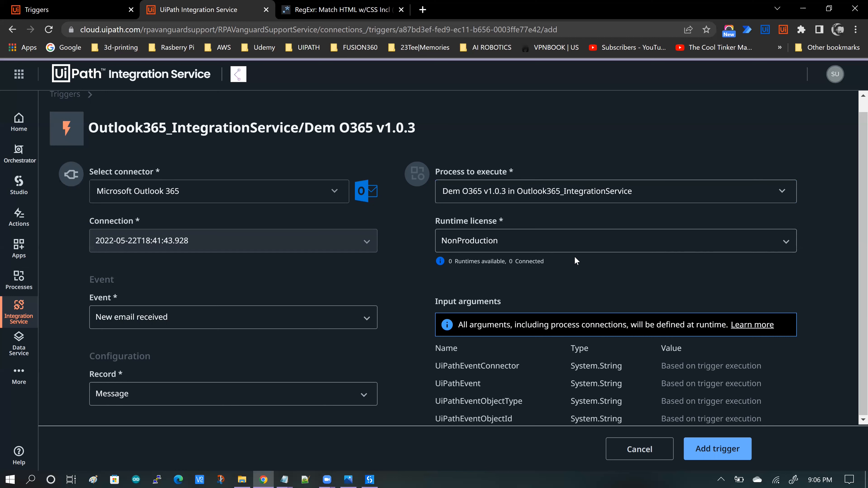
pyautogui.click(493, 244)
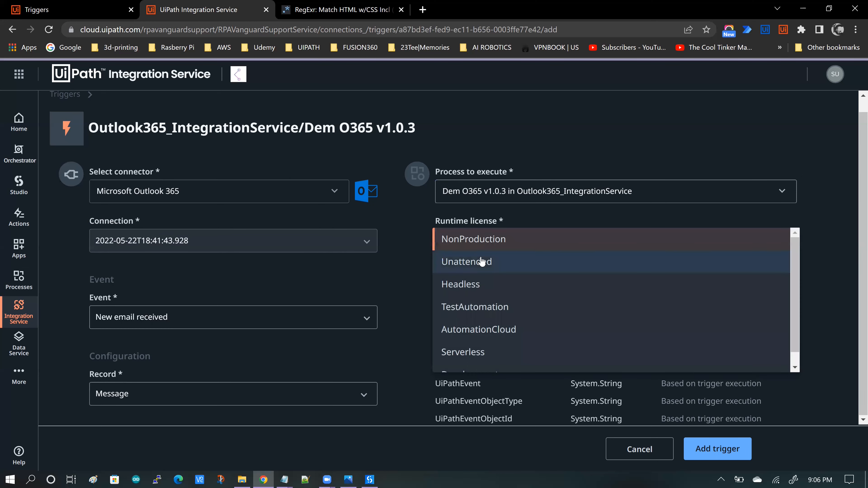
pyautogui.click(481, 262)
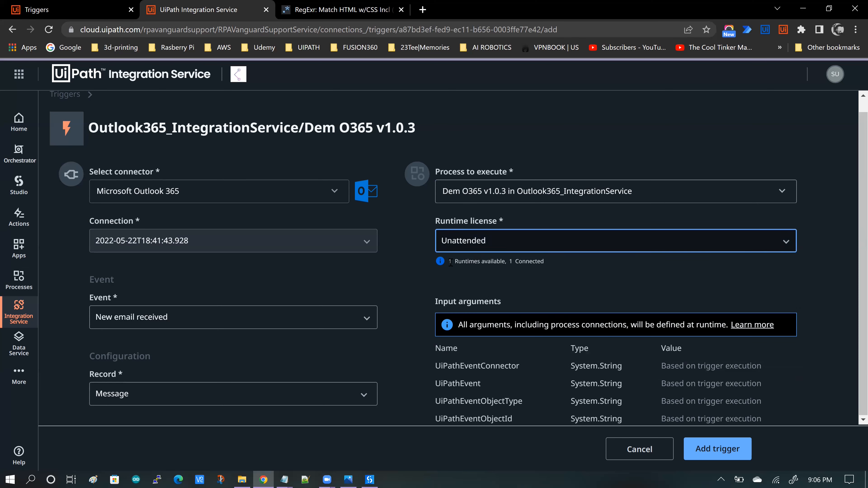
# - Check the runtime availability of the Unattended license by highlighting the runtimes line beneath it
pyautogui.moveTo(451, 262); pyautogui.dragTo(549, 265)
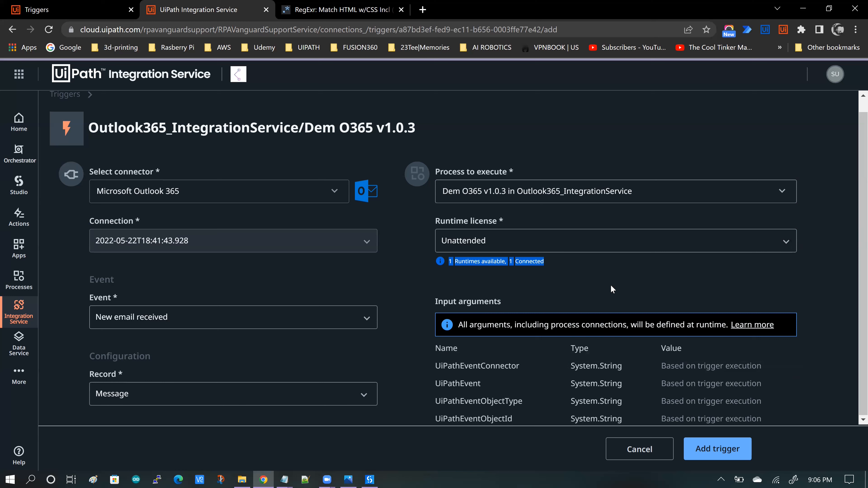
pyautogui.click(564, 266)
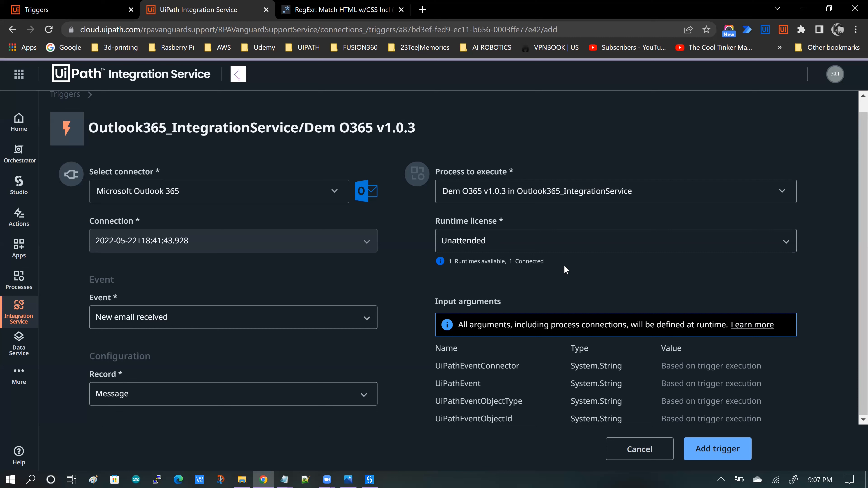
pyautogui.tripleClick(565, 266)
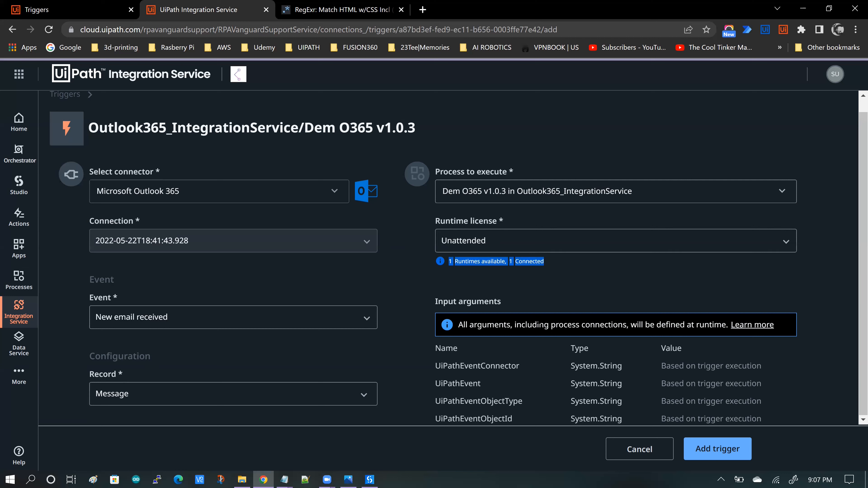
# - Examine the trigger's input arguments, highlighting UiPathEventConnector and its value, and highlight the trigger title for comparison
pyautogui.moveTo(435, 302); pyautogui.dragTo(508, 303)
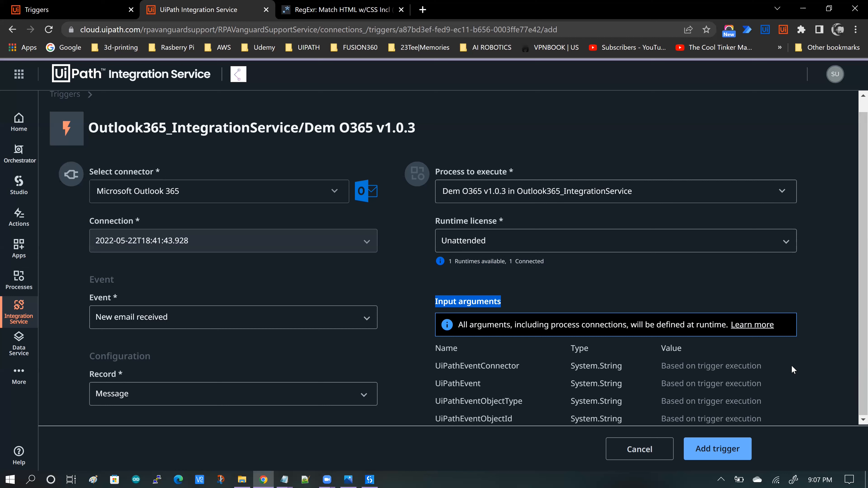
pyautogui.moveTo(436, 365); pyautogui.dragTo(515, 365)
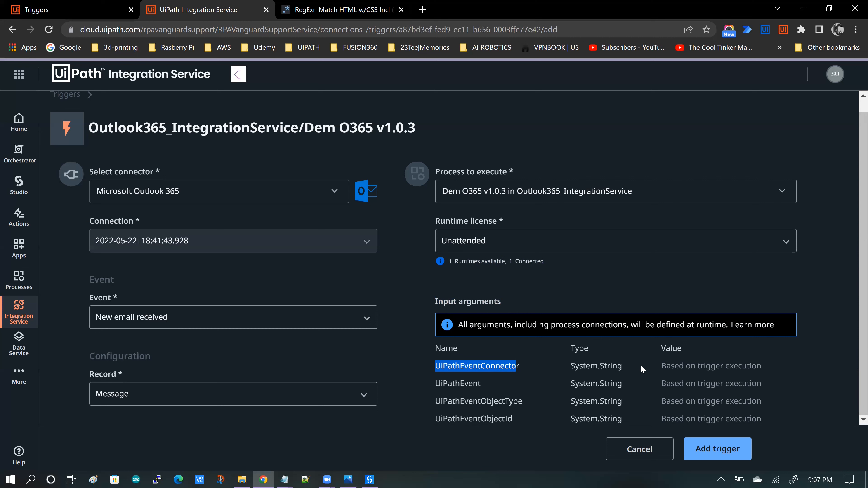
pyautogui.moveTo(659, 365); pyautogui.dragTo(762, 366)
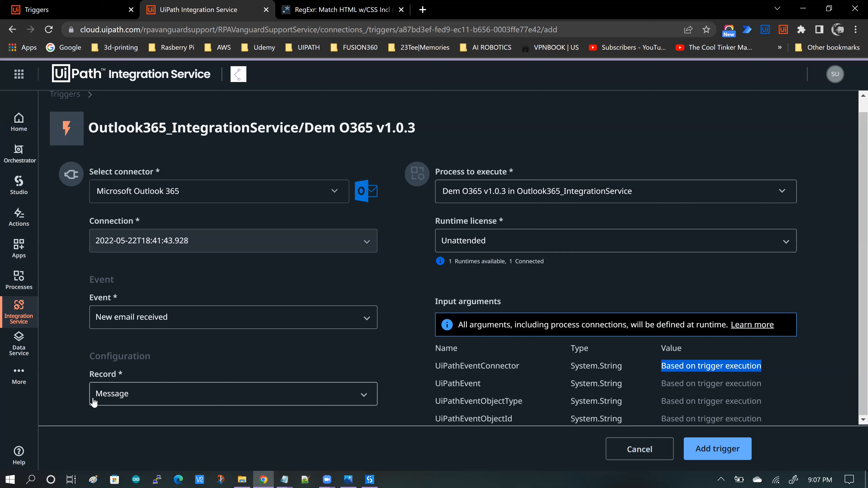
pyautogui.click(796, 368)
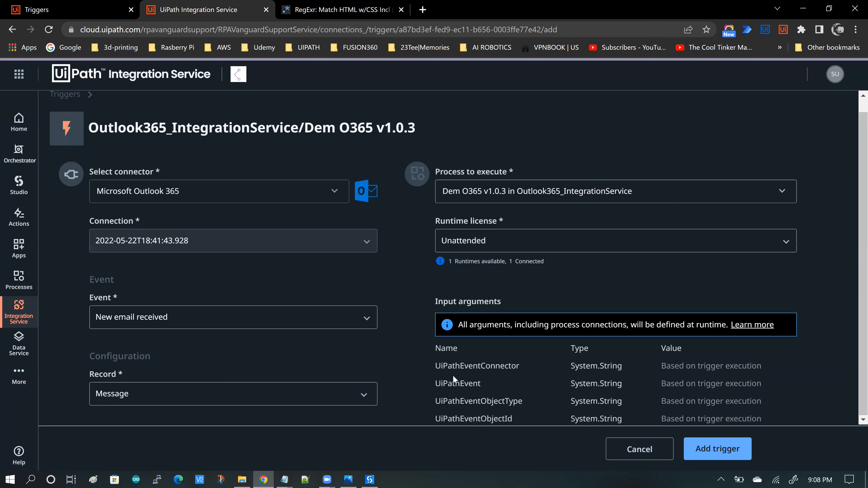
pyautogui.moveTo(433, 368); pyautogui.dragTo(519, 366)
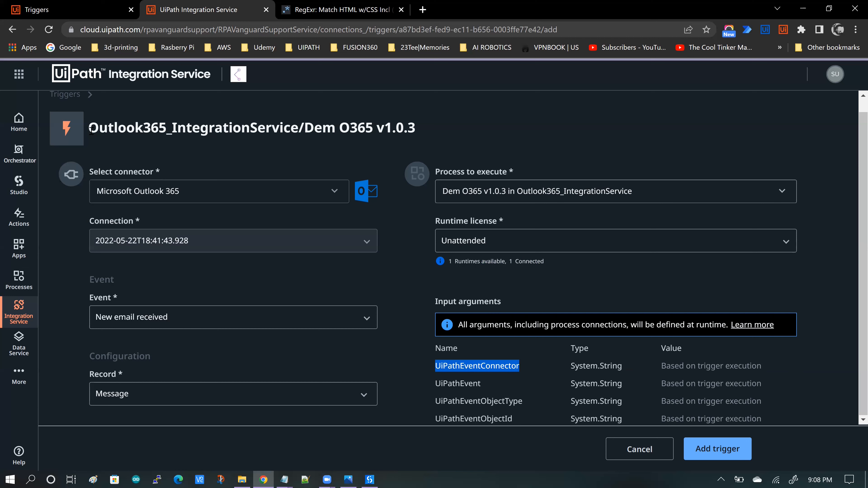
pyautogui.moveTo(91, 130); pyautogui.dragTo(365, 131)
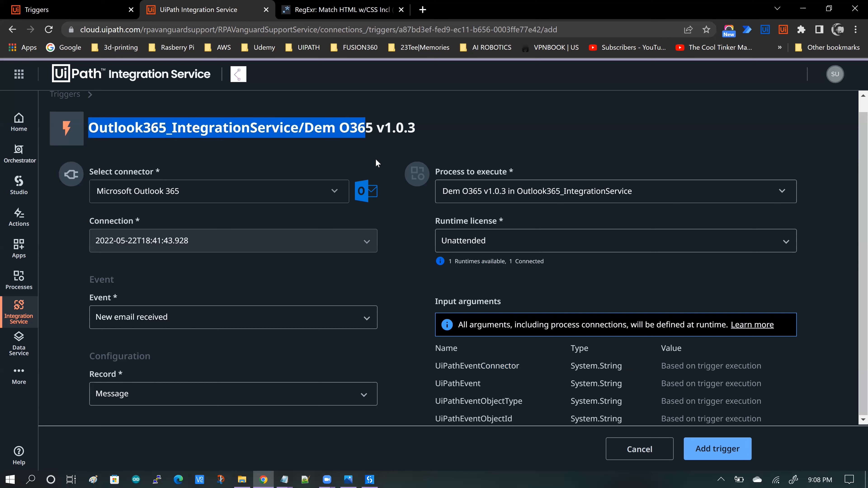
# - Highlight the UiPathEvent argument and the runtime availability line, and cancel the new trigger
pyautogui.moveTo(433, 386); pyautogui.dragTo(483, 385)
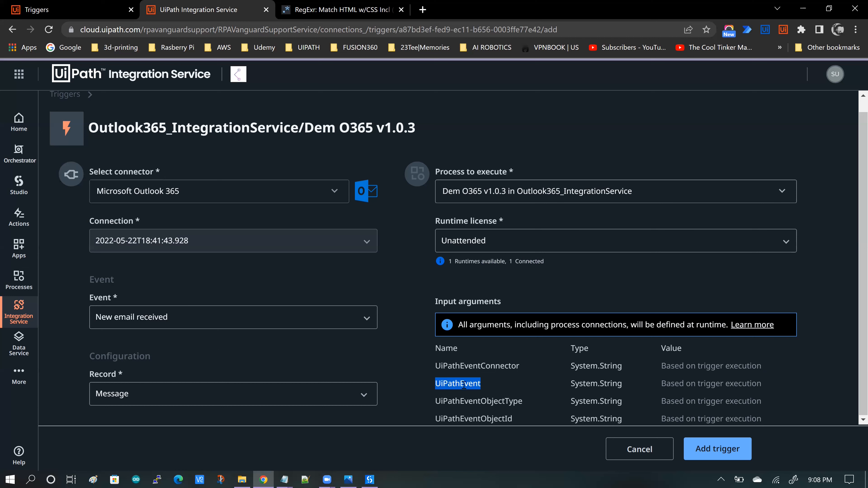
pyautogui.click(437, 386)
pyautogui.doubleClick(478, 385)
pyautogui.moveTo(449, 264); pyautogui.dragTo(558, 266)
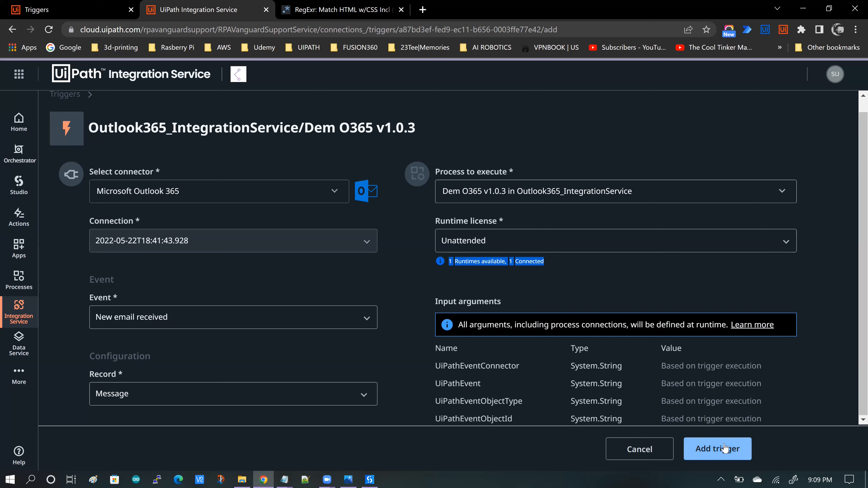
pyautogui.click(636, 452)
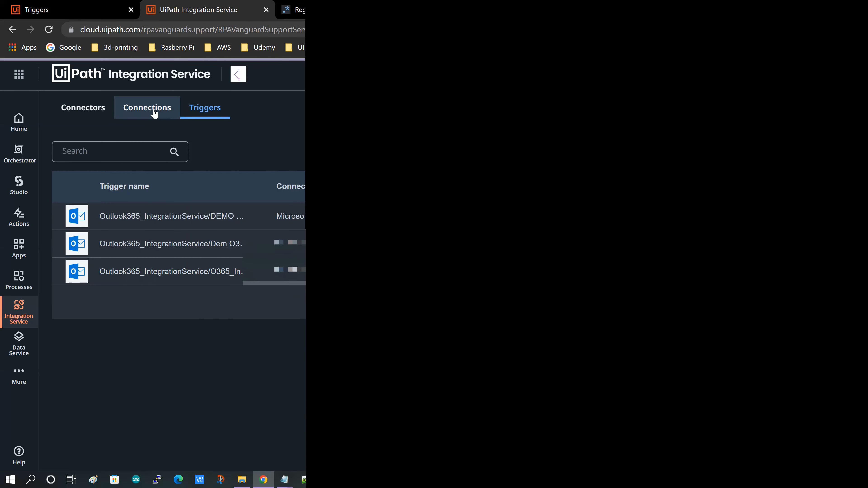
# - Open the default Microsoft Outlook 365 connection, highlight its event-checking text, and view the polling interval options without changing them
pyautogui.click(154, 108)
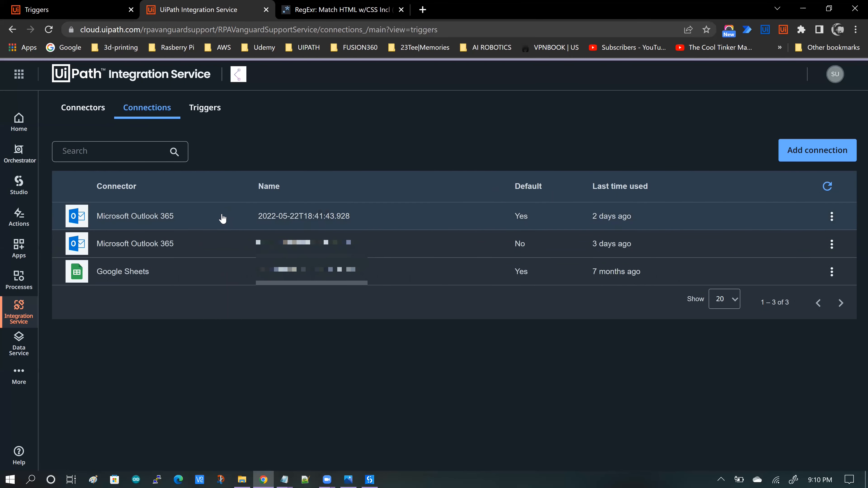
pyautogui.click(113, 219)
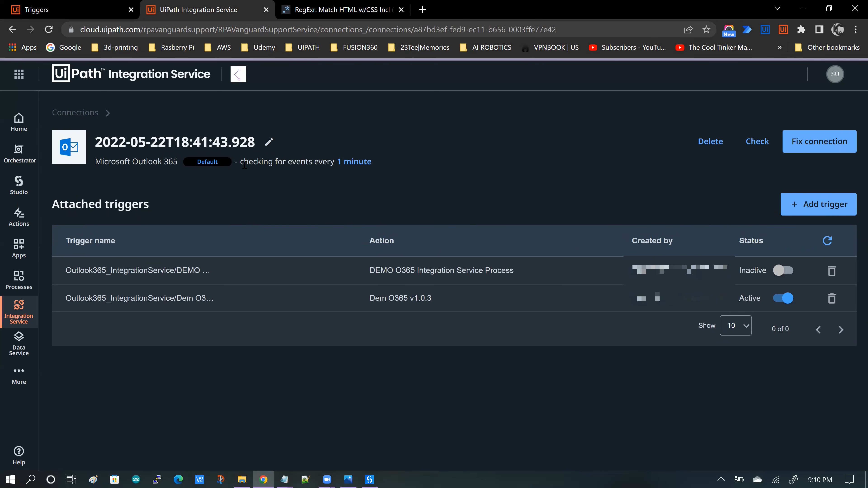
pyautogui.moveTo(243, 164); pyautogui.dragTo(318, 161)
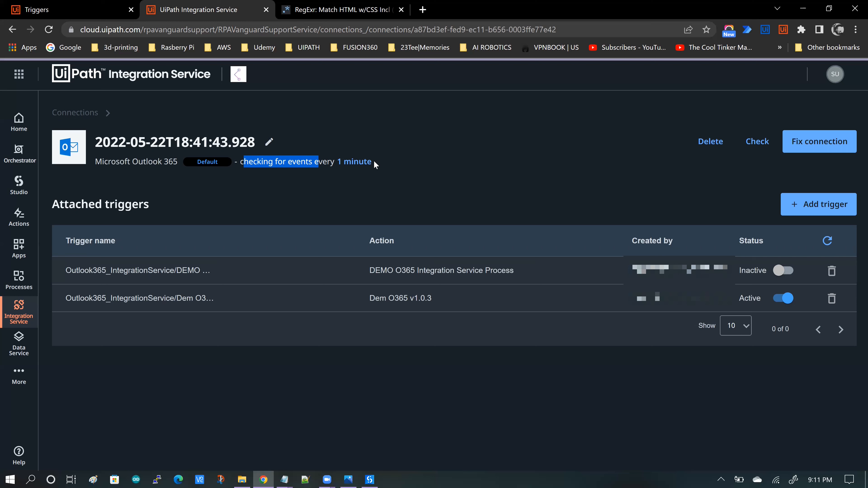
pyautogui.click(357, 163)
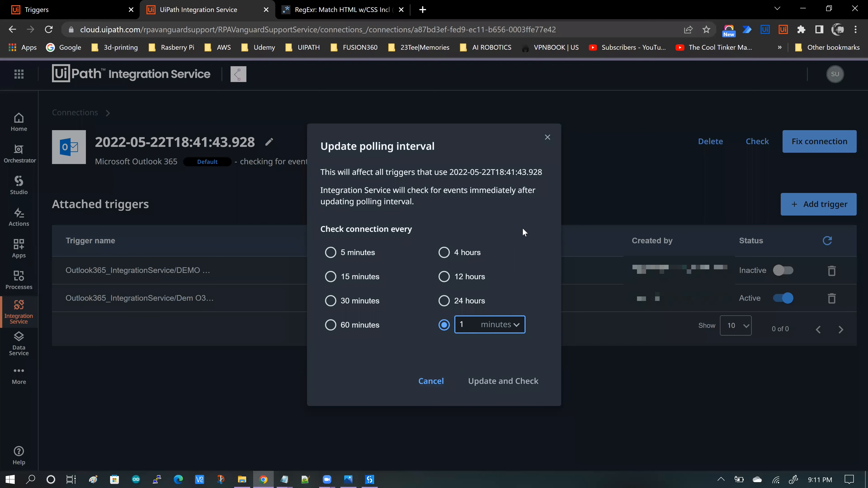
pyautogui.click(597, 145)
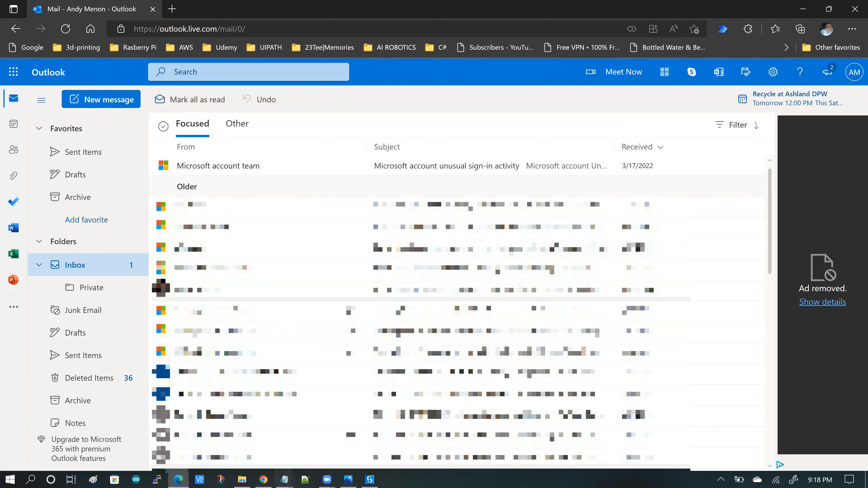
# - Shrink the Outlook mail window, switch back to Integration Service, and review the Dem O365 v1.0.3 trigger's configuration and attempts' history
pyautogui.click(830, 10)
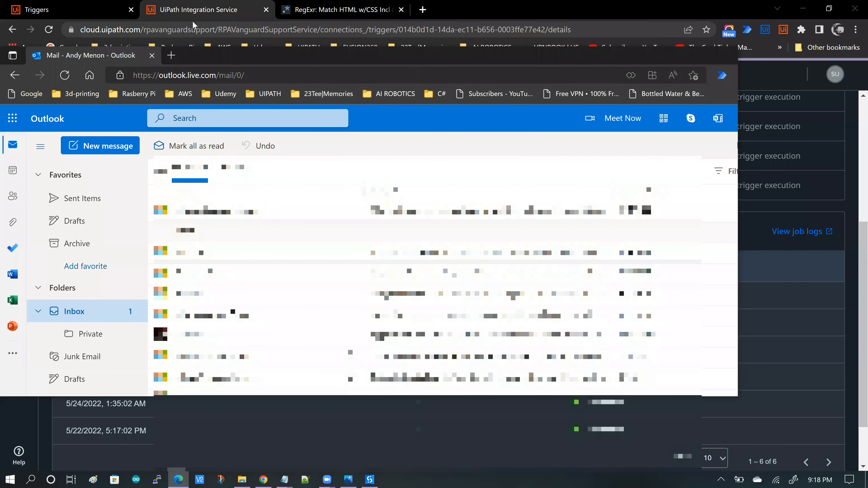
pyautogui.hotkey('alt', 'Tab')
pyautogui.scroll(6, 312, 209)
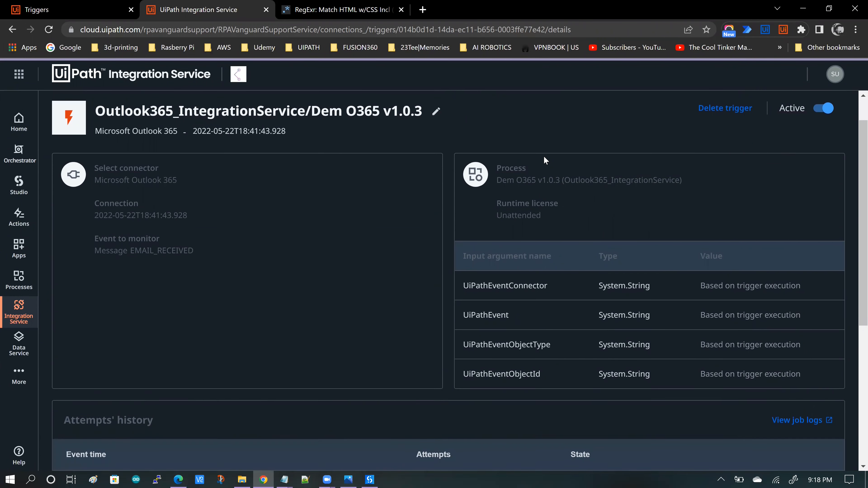
pyautogui.scroll(-3, 544, 158)
pyautogui.scroll(-3, 544, 161)
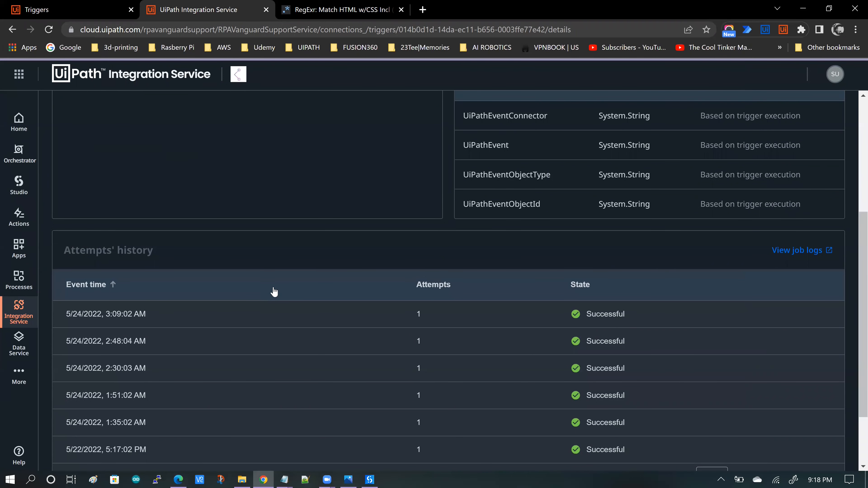
pyautogui.scroll(3, 273, 291)
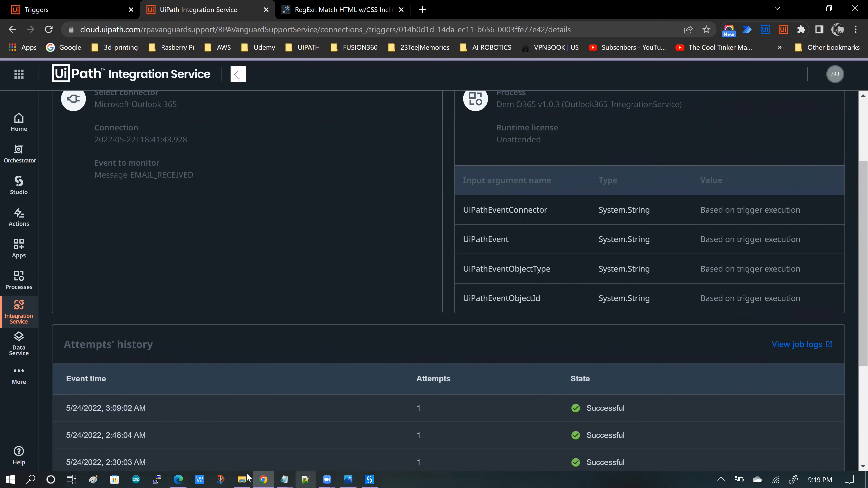
# - Switch to Outlook to check the Other inbox for the Integration Svc Process email, and minimize the mail window
pyautogui.click(178, 479)
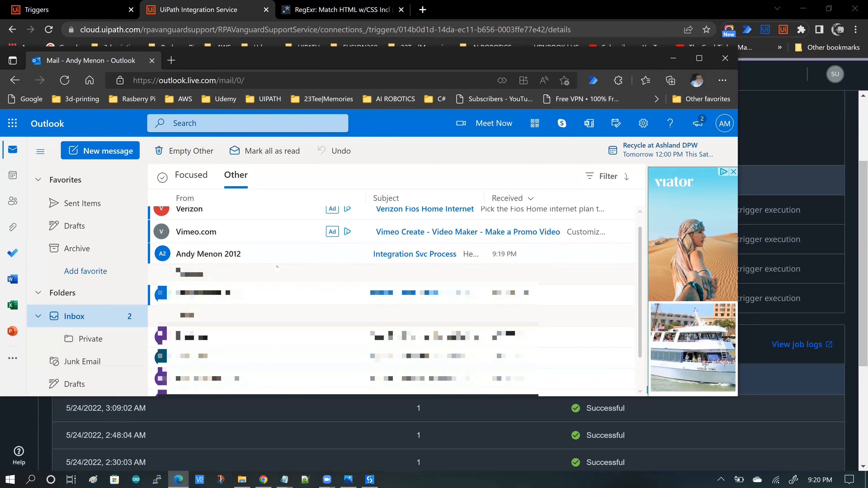
pyautogui.scroll(1, 262, 263)
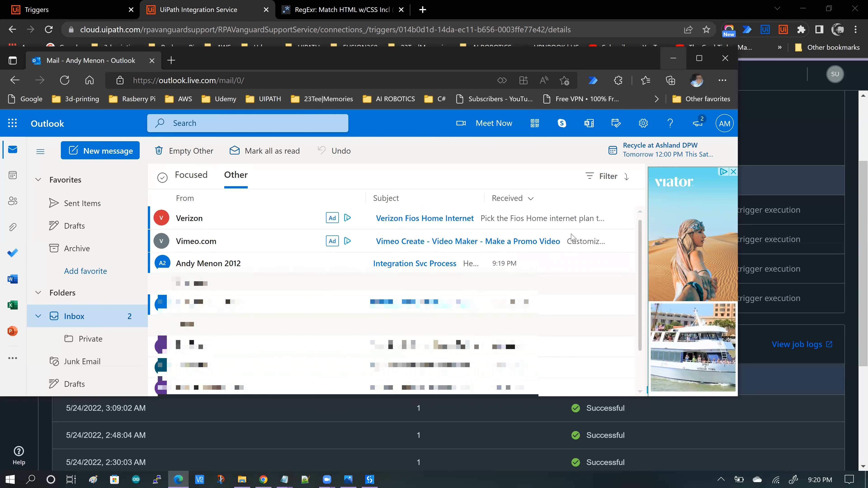
pyautogui.click(672, 58)
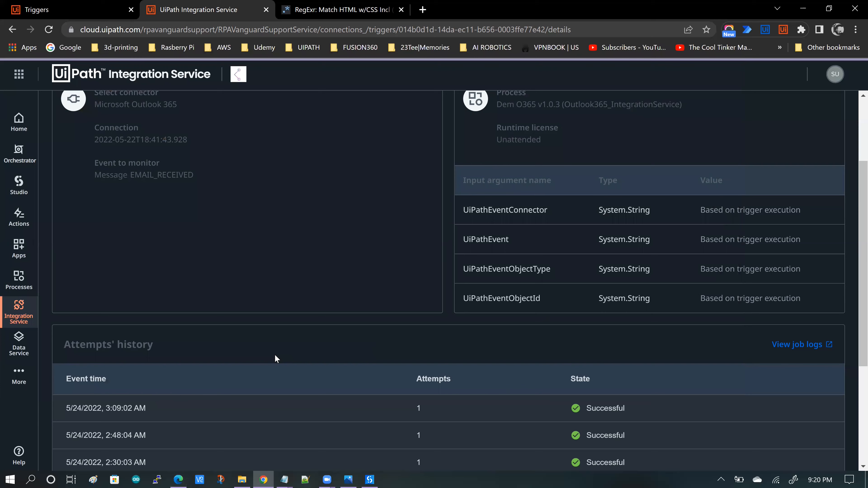
# - Reload the trigger details page and highlight the event time of the newest entry in the attempts' history
pyautogui.scroll(-1, 275, 355)
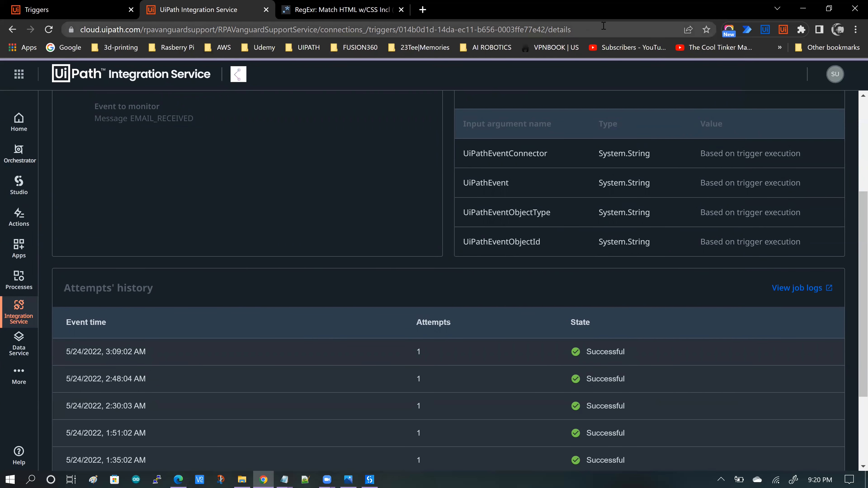
pyautogui.click(618, 30)
pyautogui.press('Return')
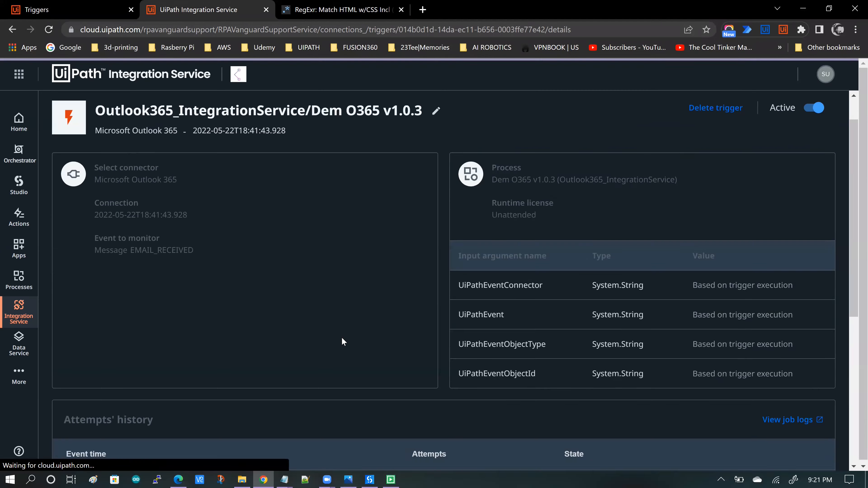
pyautogui.scroll(-3, 342, 337)
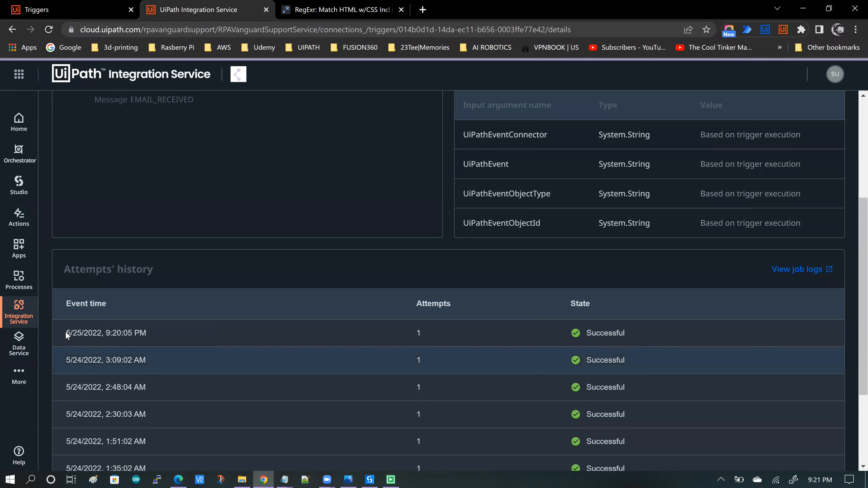
pyautogui.moveTo(66, 332); pyautogui.dragTo(151, 335)
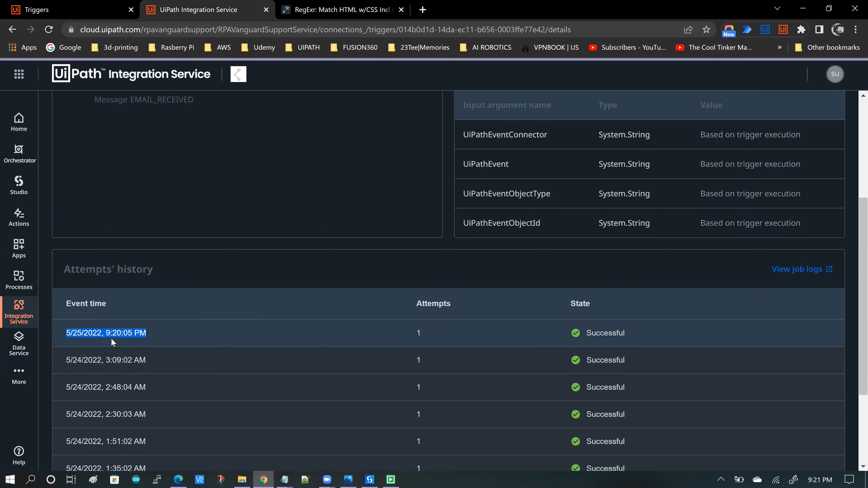
pyautogui.click(79, 345)
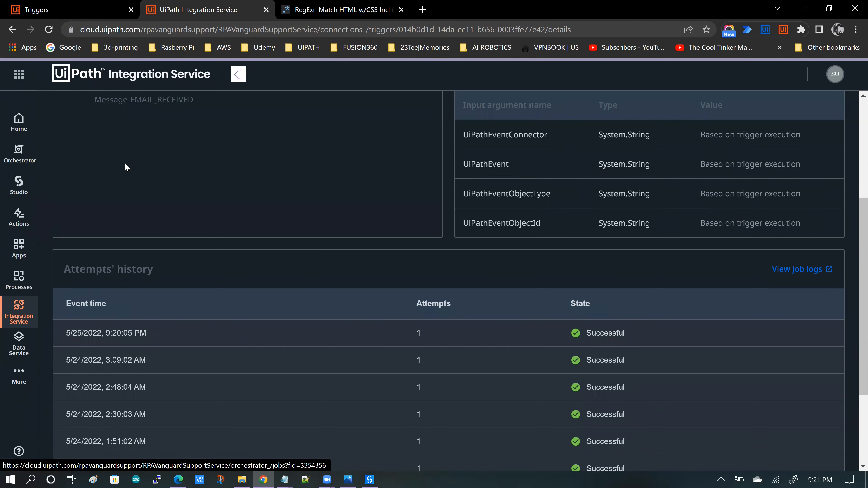
# - Switch to Orchestrator and show the jobs of the Outlook365_IntegrationService folder to check the Dem O365 v1.0.3 run
pyautogui.click(19, 158)
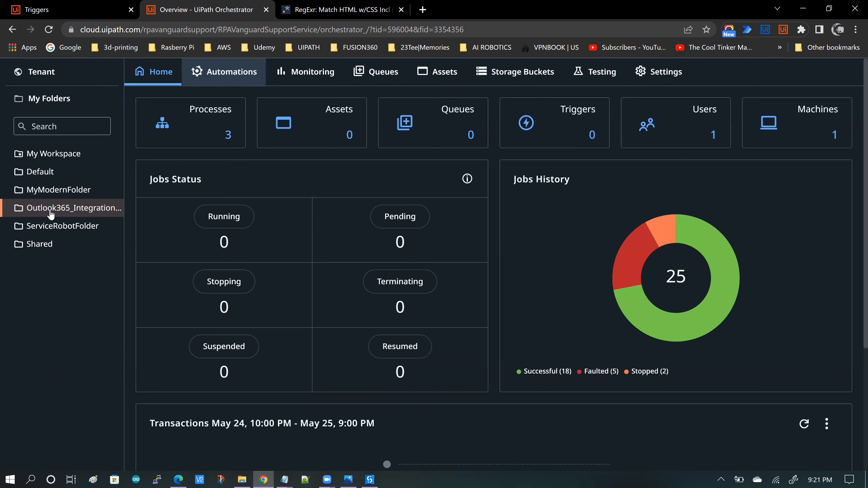
pyautogui.click(70, 243)
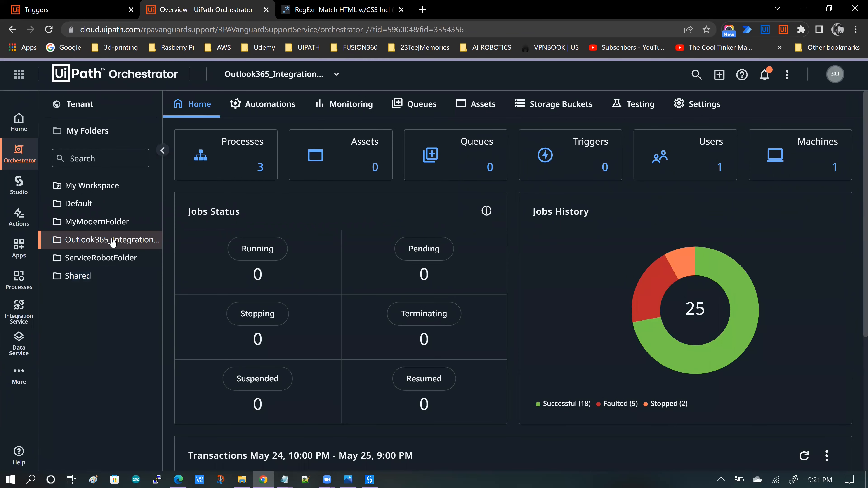
pyautogui.click(273, 104)
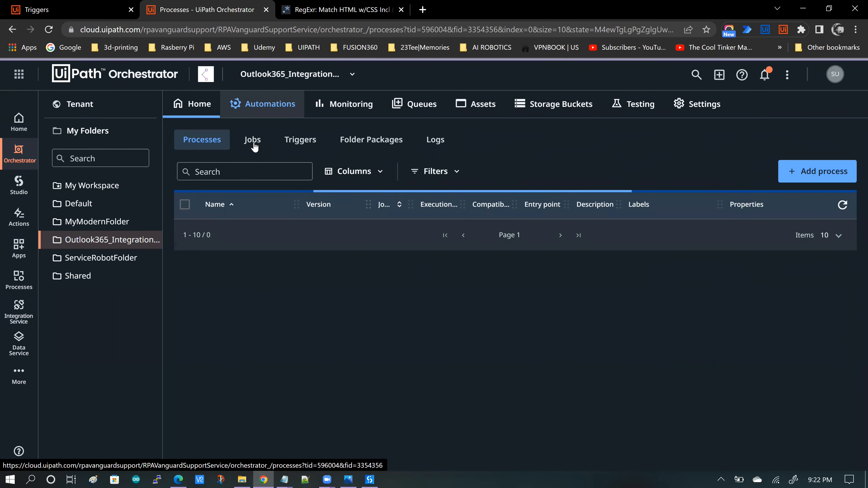
pyautogui.click(253, 141)
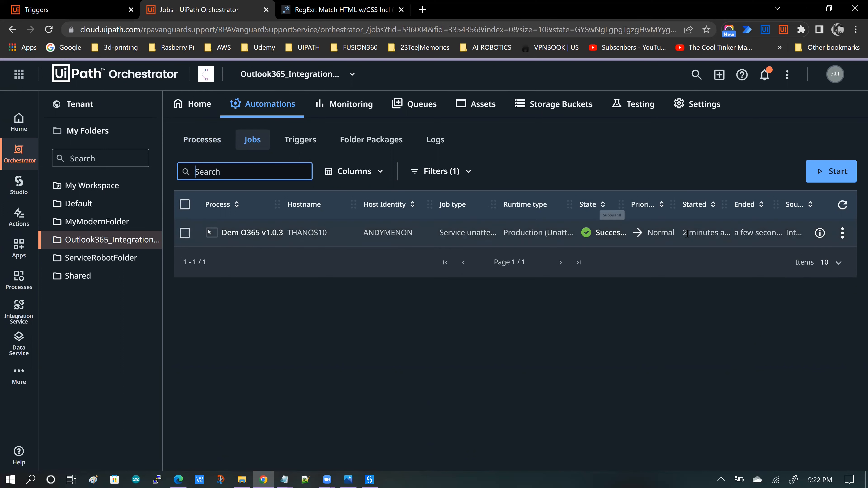
pyautogui.moveTo(686, 234)
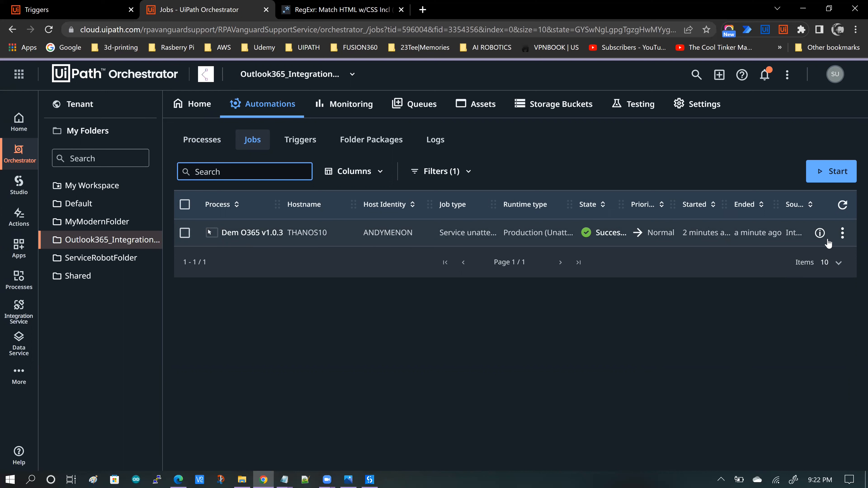
# - View the Dem O365 v1.0.3 job's logs, highlight the HTML body in the details of the From entry, and close them
pyautogui.click(843, 233)
pyautogui.click(821, 255)
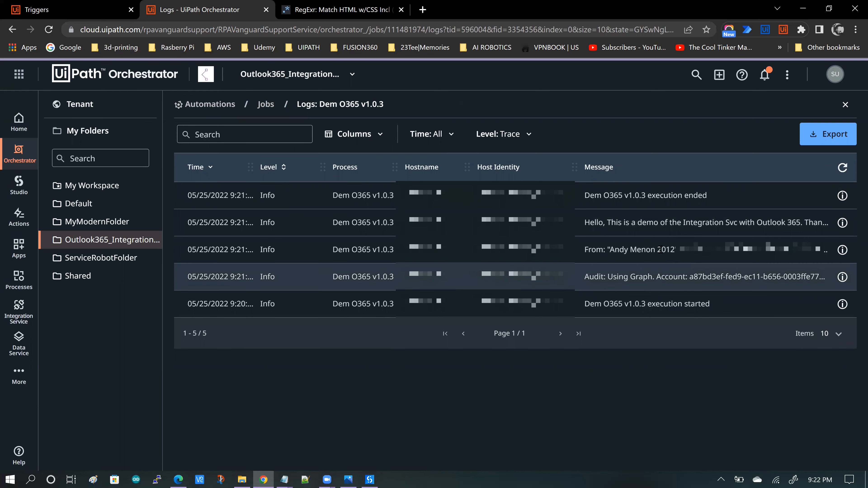
pyautogui.click(843, 250)
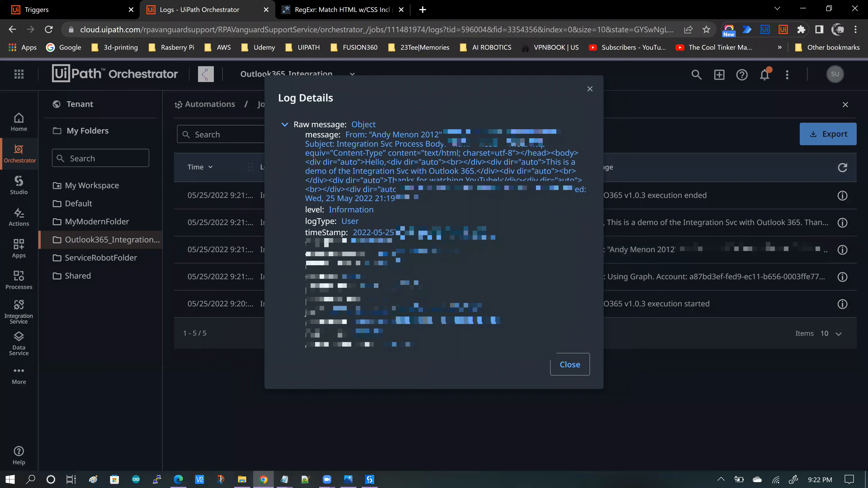
pyautogui.moveTo(522, 153); pyautogui.dragTo(729, 231)
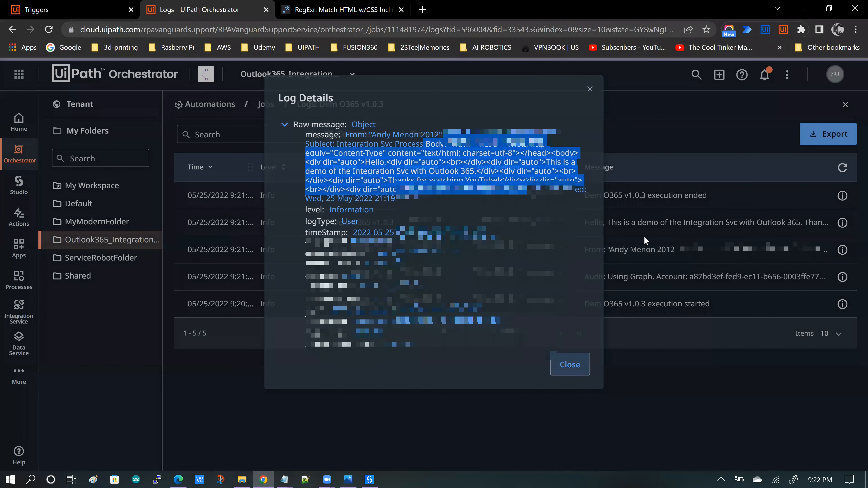
pyautogui.click(633, 222)
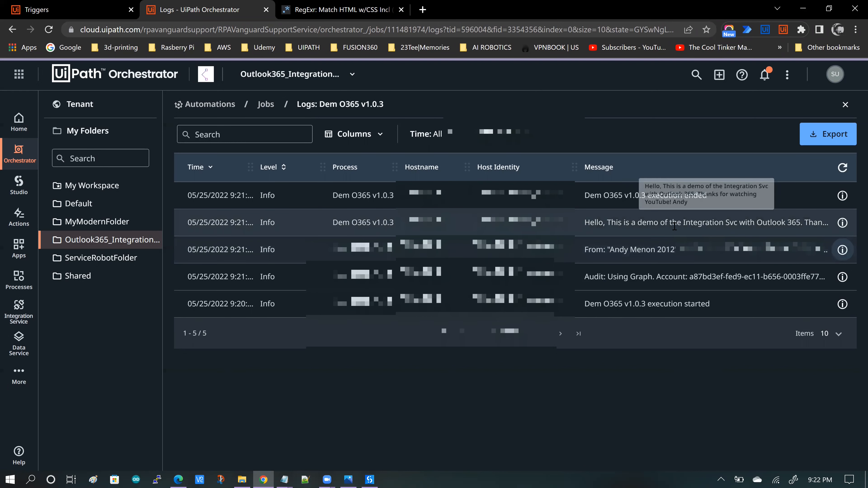
# - View the details of the log entry starting with "Hello, This is a demo", highlight its message text, and close them
pyautogui.click(843, 223)
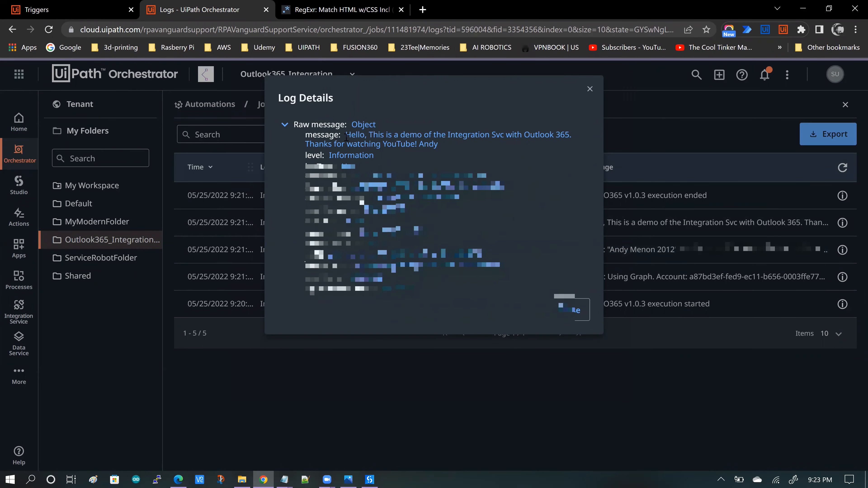
pyautogui.moveTo(346, 135); pyautogui.dragTo(455, 147)
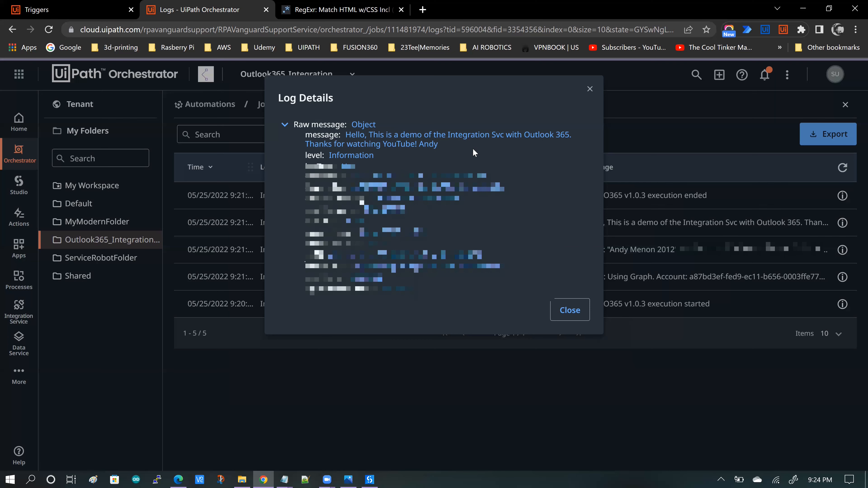
pyautogui.click(570, 310)
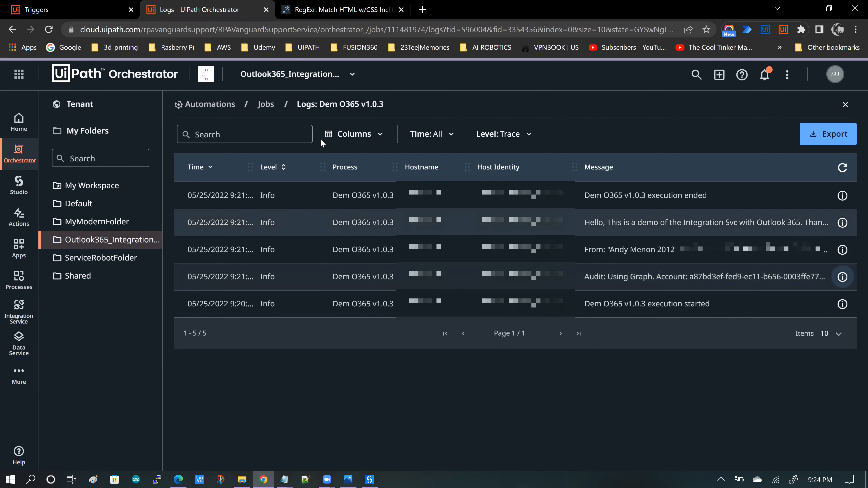
# - Return to the jobs list, view the Dem O365 v1.0.3 job's details, and highlight UiPathEventConnector and the UiPathEventObjectId value
pyautogui.click(269, 105)
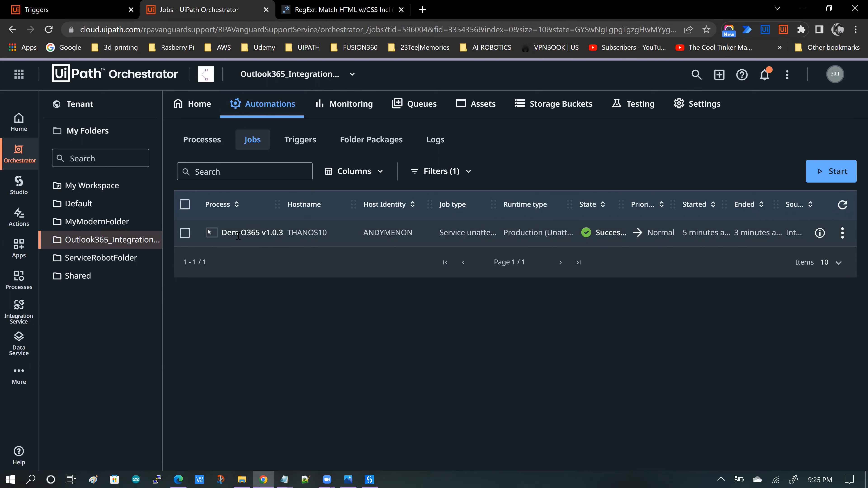
pyautogui.click(820, 233)
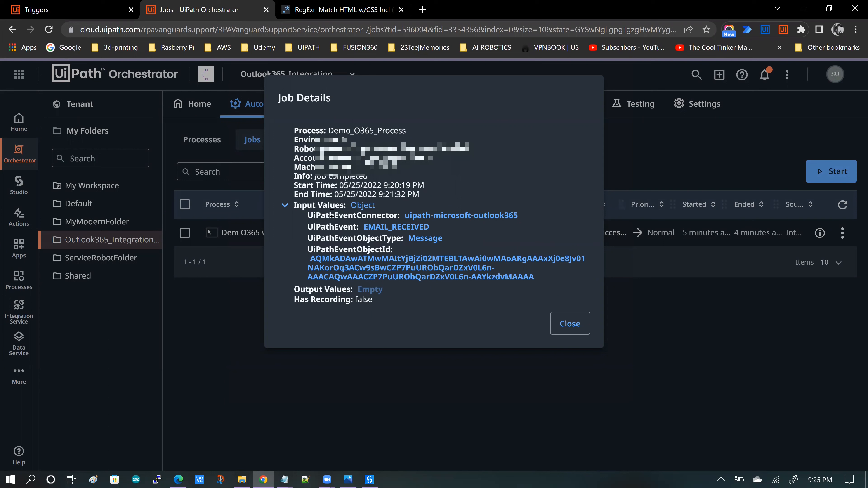
pyautogui.moveTo(307, 216); pyautogui.dragTo(385, 215)
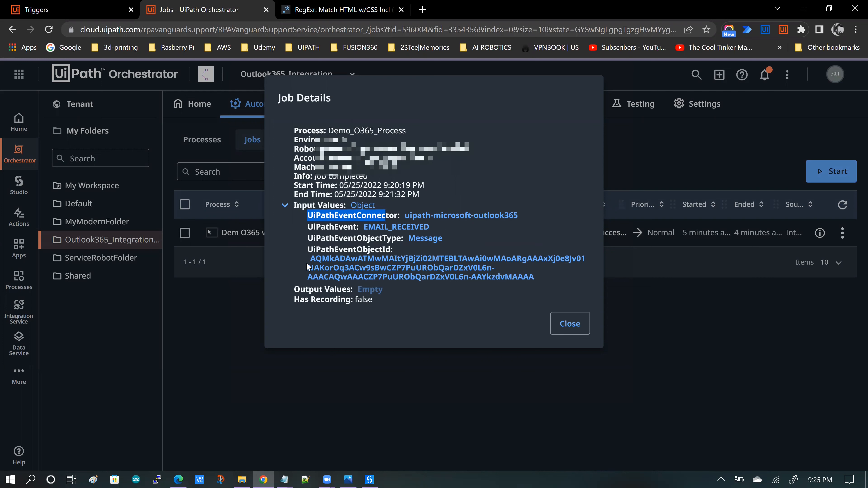
pyautogui.moveTo(310, 259); pyautogui.dragTo(443, 259)
pyautogui.moveTo(543, 274); pyautogui.dragTo(544, 276)
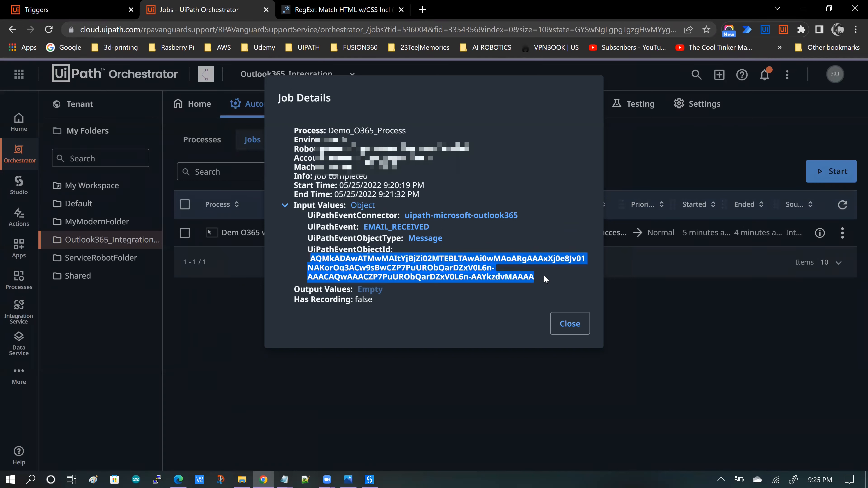